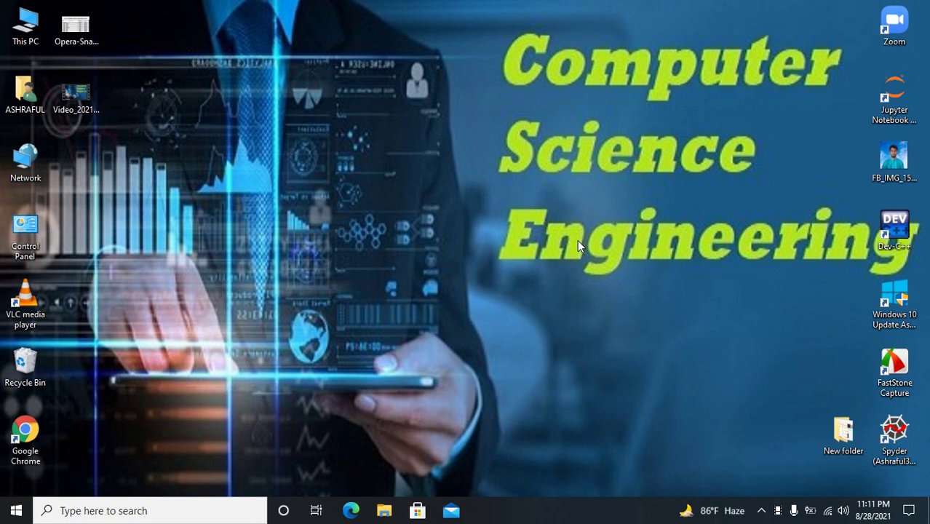
- Create a new Microsoft Excel Worksheet on the desktop with its default name and open it in Excel
right_click(577, 245)
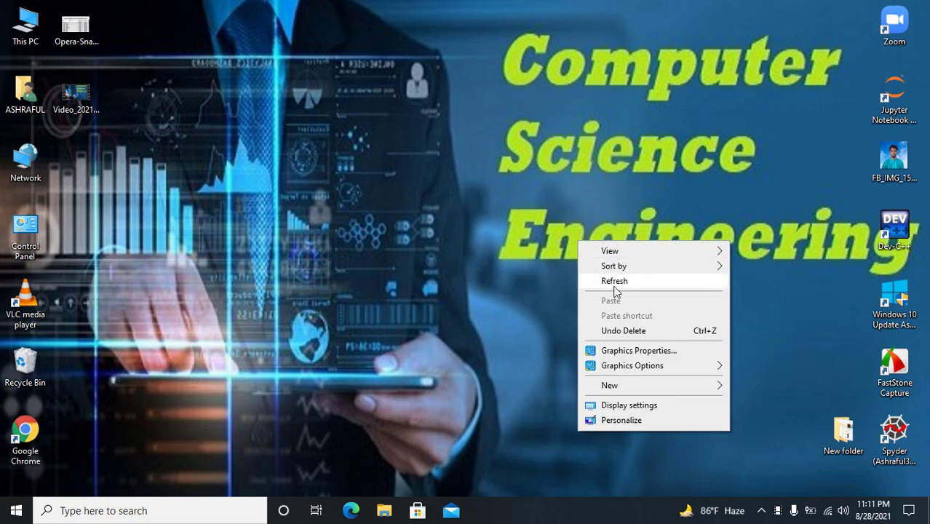
mouse_move(631, 387)
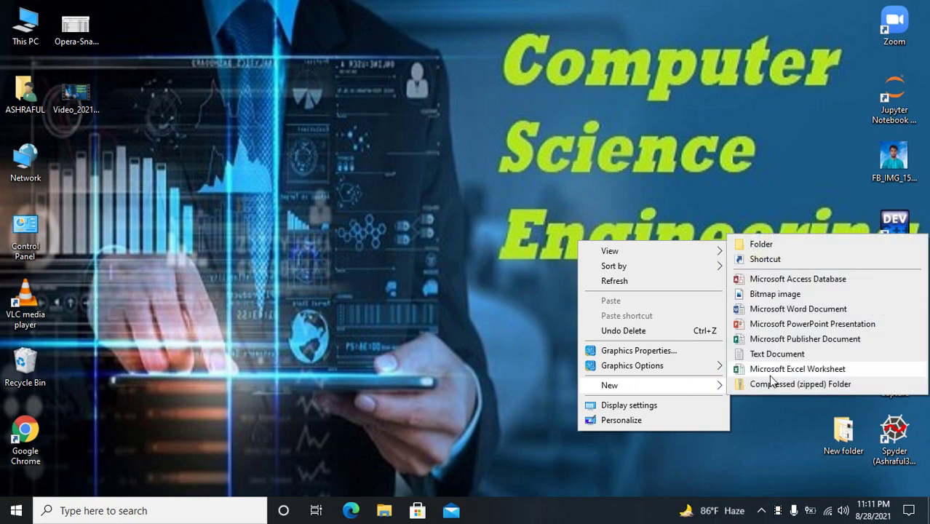
left_click(771, 373)
key("Return")
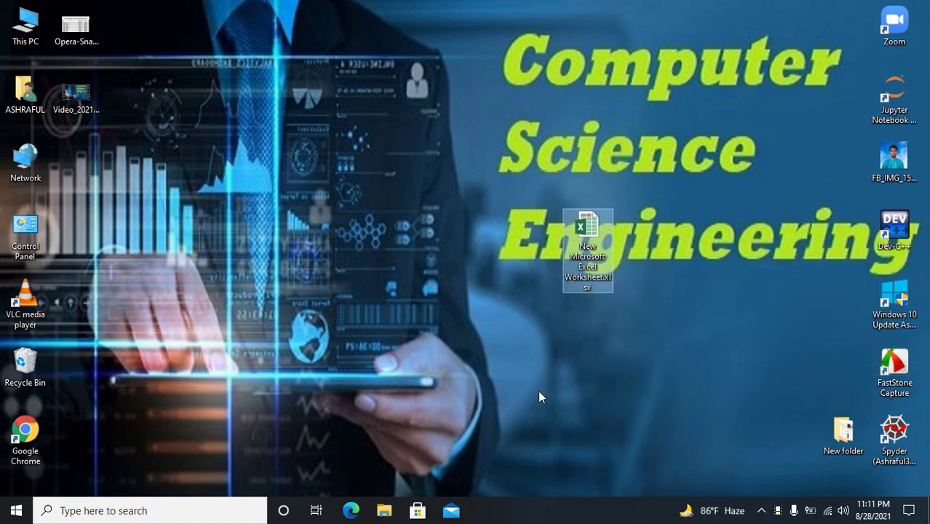
double_click(589, 224)
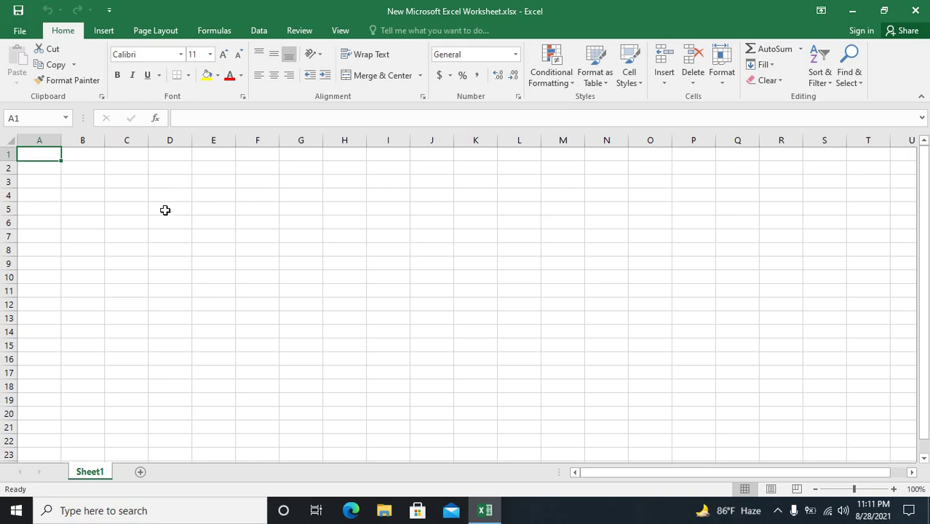
- Select E1:L3 and apply Merge & Center plus Middle Align to make one title block
left_click(218, 153)
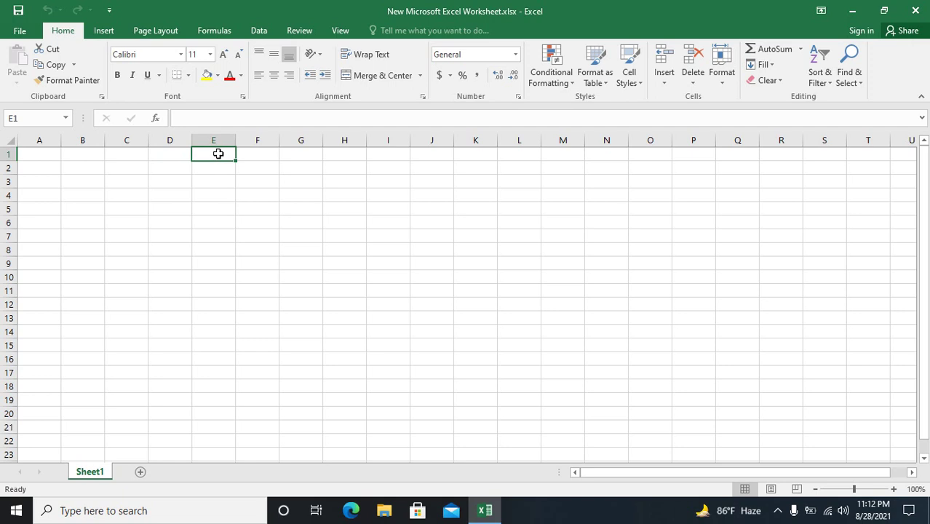
mouse_move(226, 153)
left_mouse_down()
mouse_move(482, 160)
mouse_move(540, 178)
left_mouse_up()
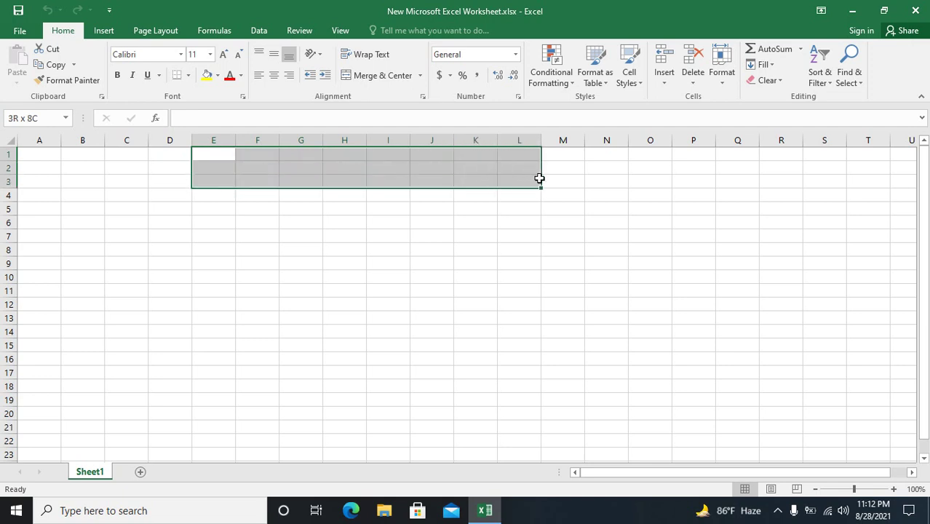
mouse_move(539, 179)
left_mouse_down()
mouse_move(414, 182)
mouse_move(533, 180)
left_mouse_up()
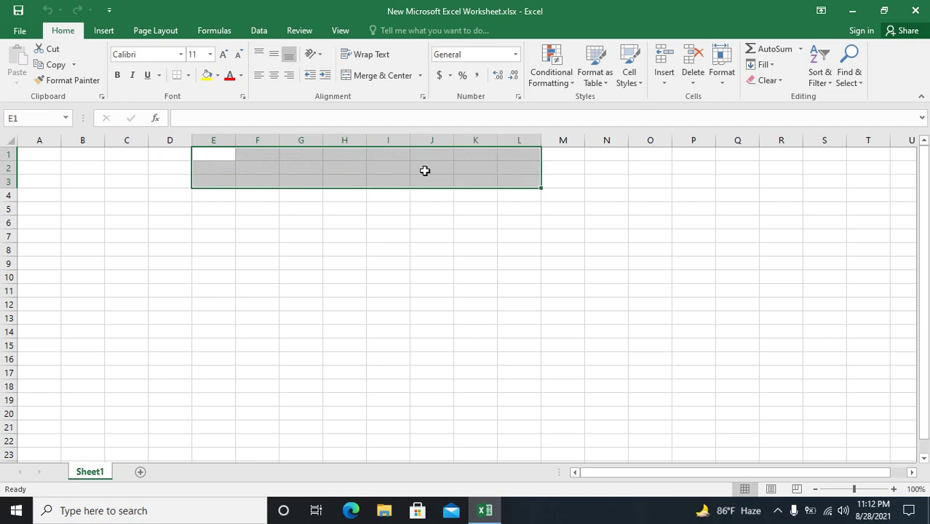
left_click(372, 78)
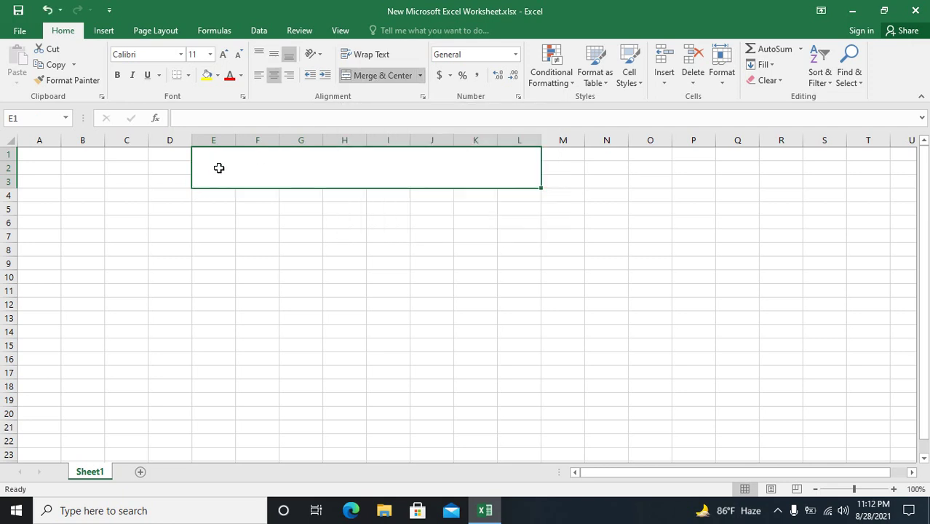
left_click(274, 54)
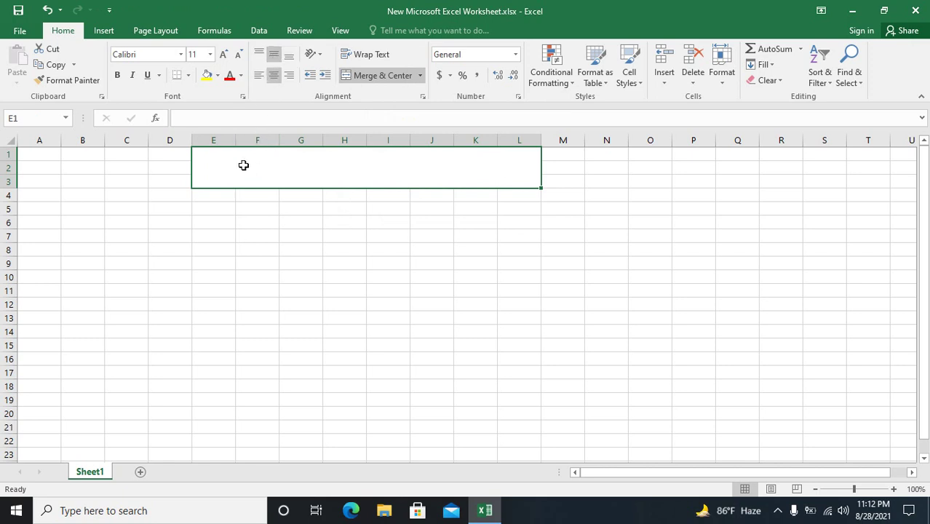
- Type the title 'SARDAR ELECTRONICS' into the merged E1 cell
double_click(244, 166)
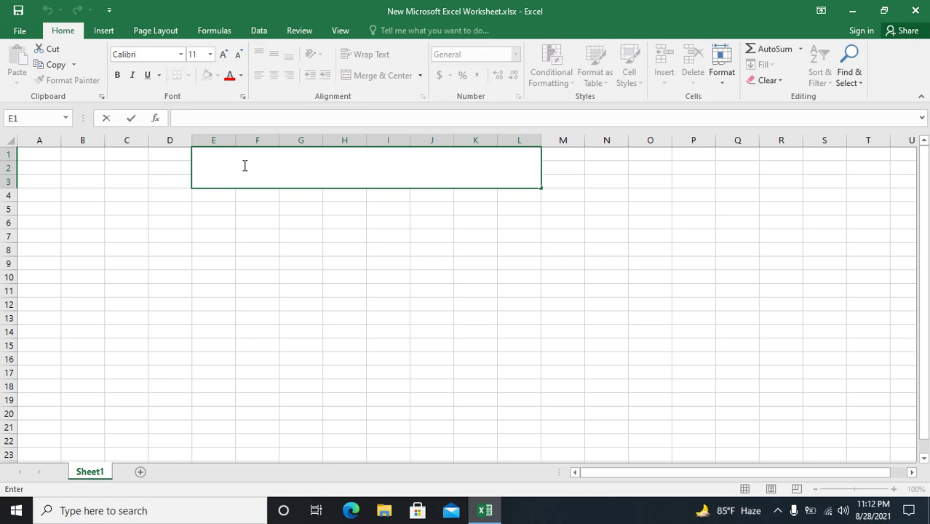
type("SARDAR")
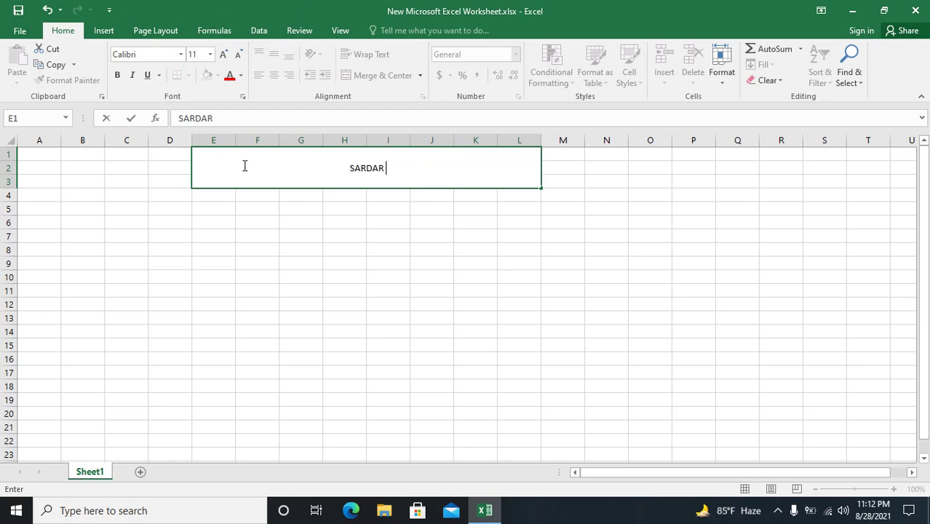
type(" ELECTRONIC")
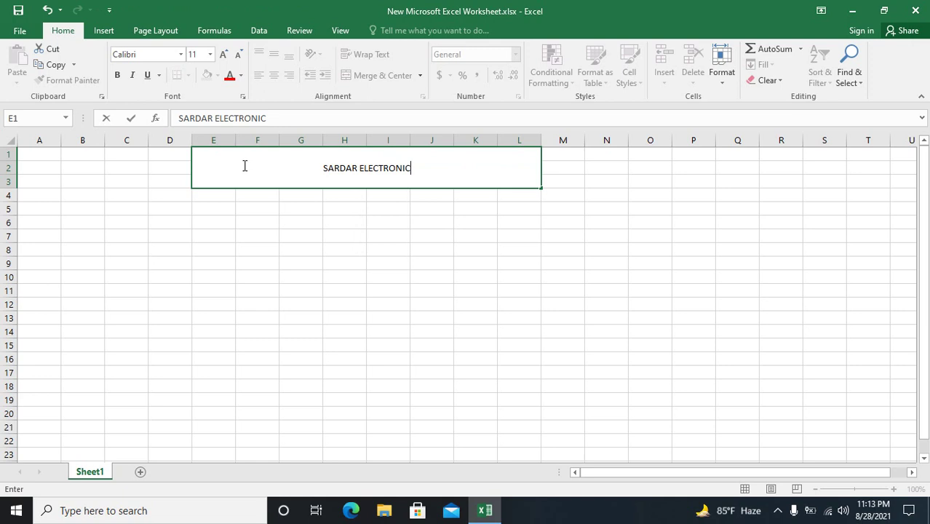
type("S")
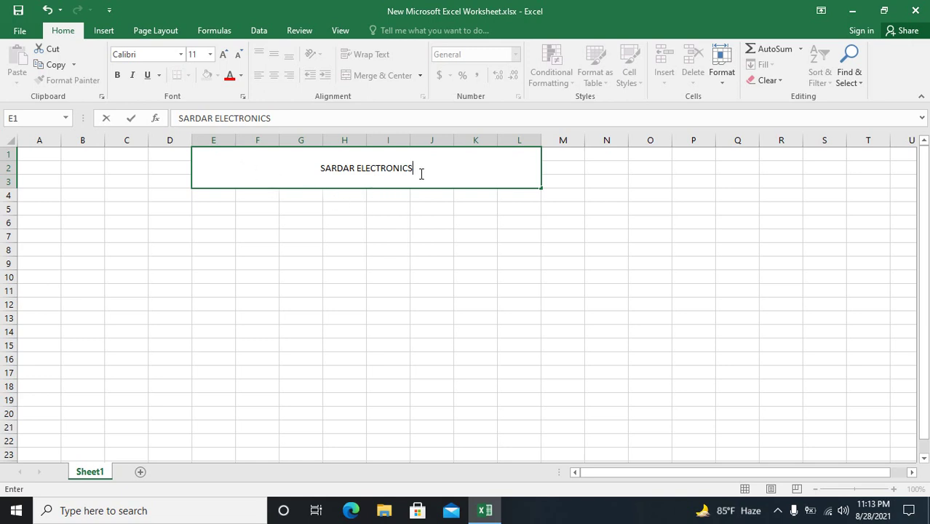
- Make the title text bold and enlarge it to 28 points
left_click_drag(415, 168, 194, 168)
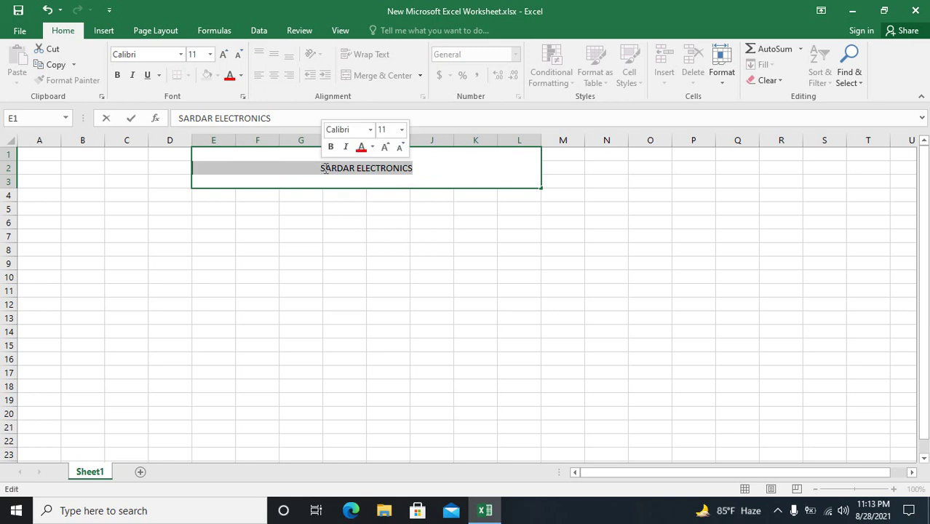
left_click(332, 148)
left_click(386, 148)
left_click(385, 148)
left_click(386, 147)
left_click(385, 147)
left_click(386, 147)
left_click(386, 148)
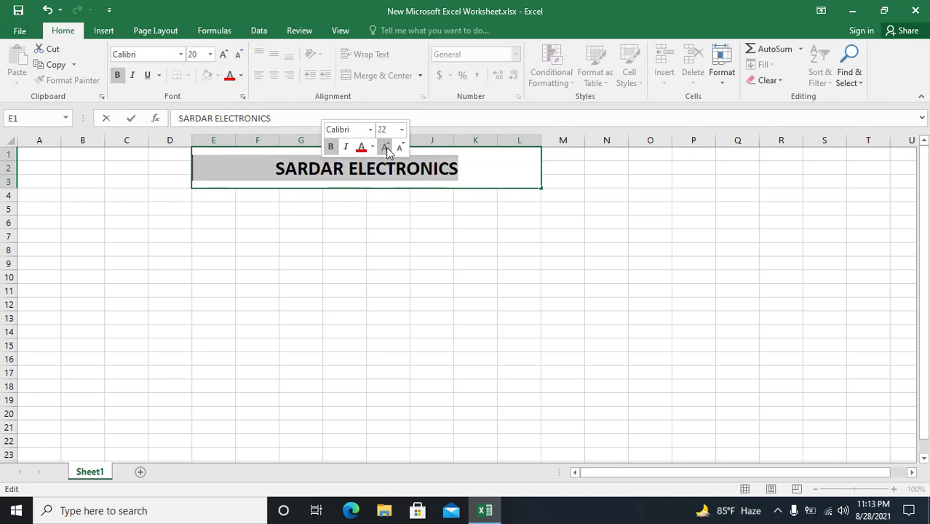
left_click(386, 147)
left_click(386, 147)
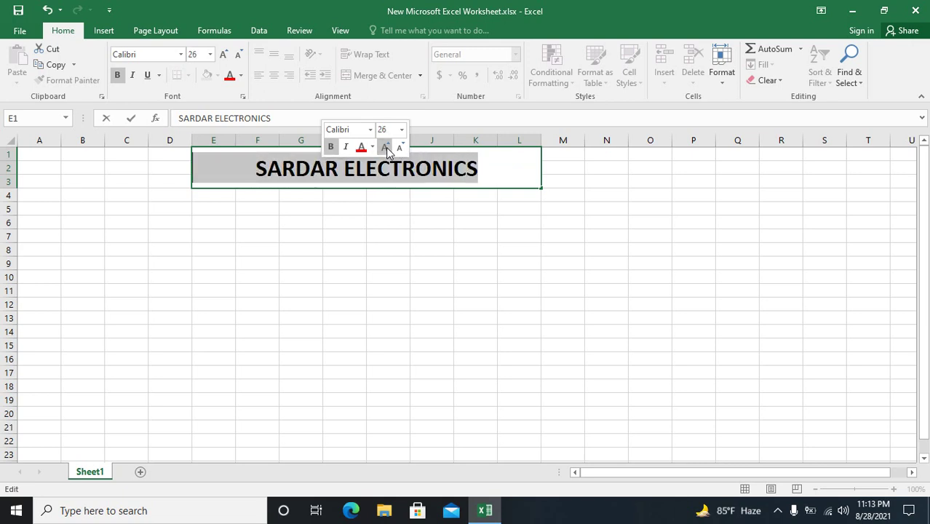
left_click(386, 148)
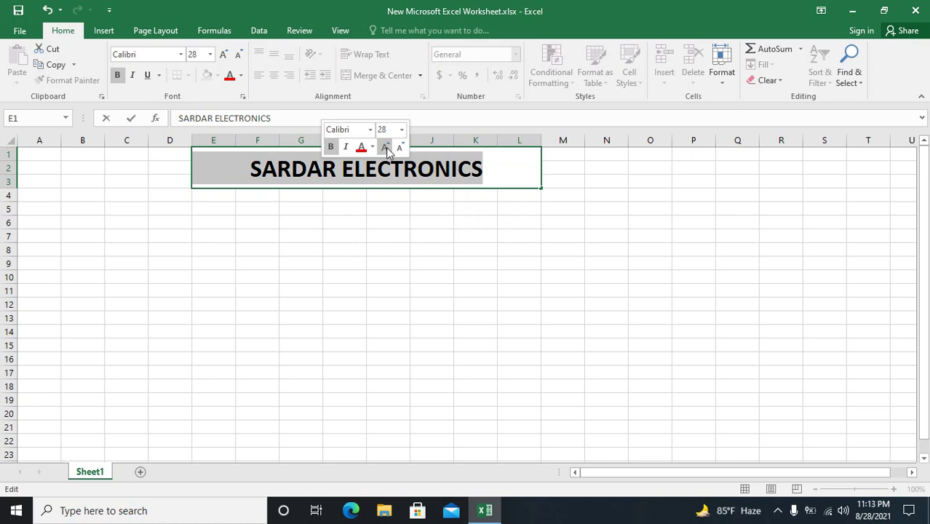
- Colour the title text green and commit the entry
left_click(372, 147)
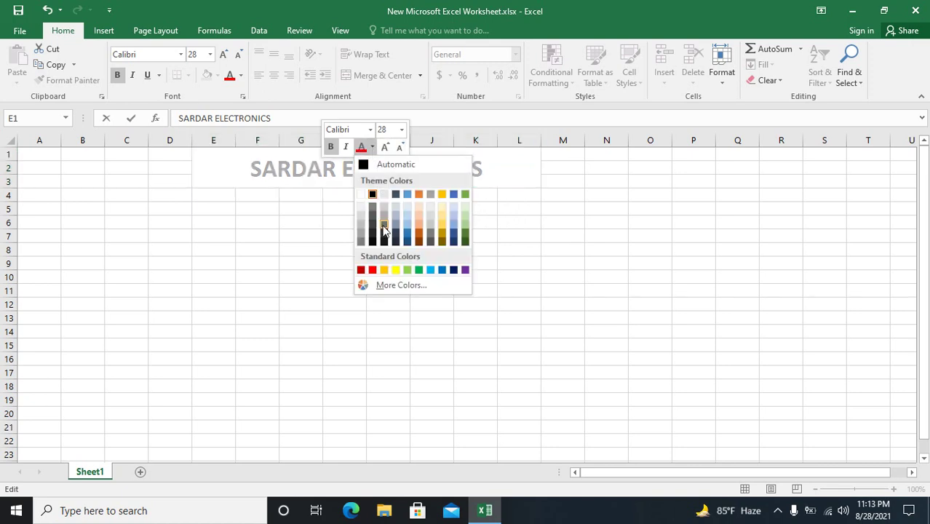
left_click(420, 269)
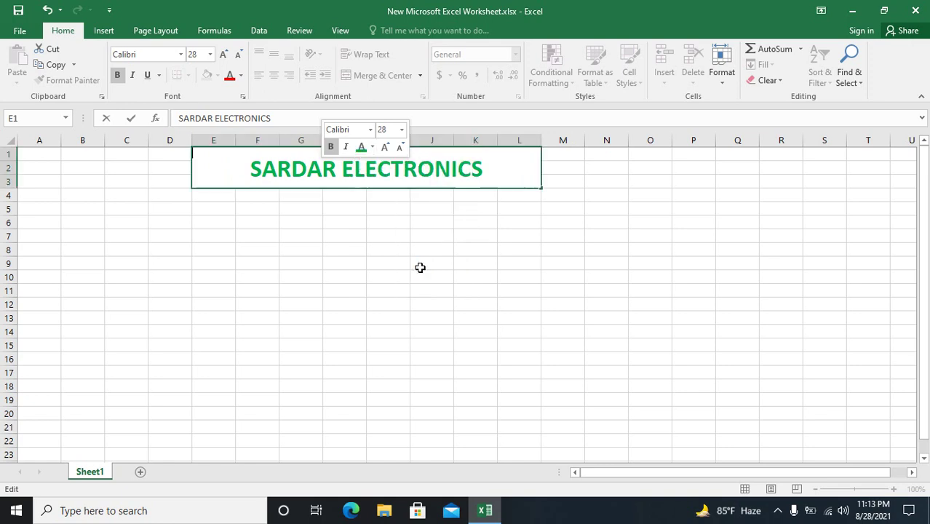
left_click(508, 179)
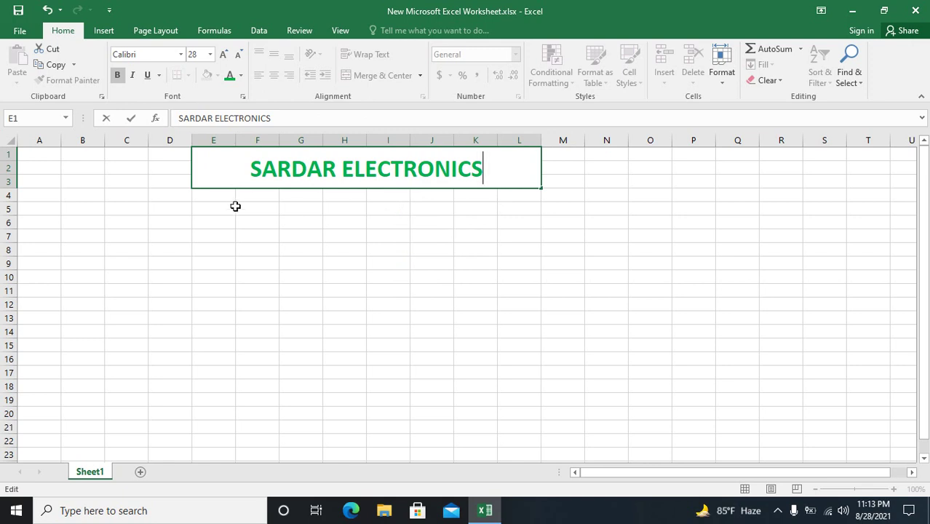
left_click(198, 193)
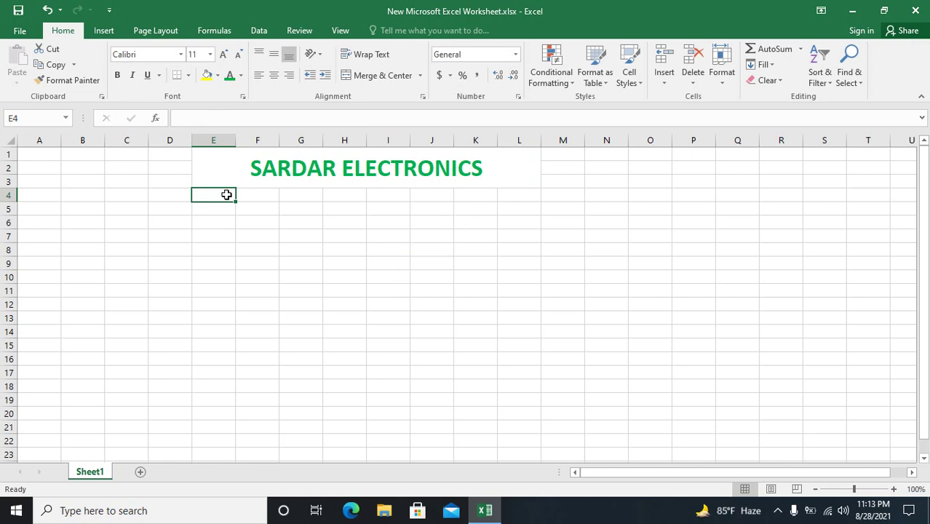
- Apply All Borders and bold formatting to the range E4:L21
left_click_drag(227, 194, 502, 193)
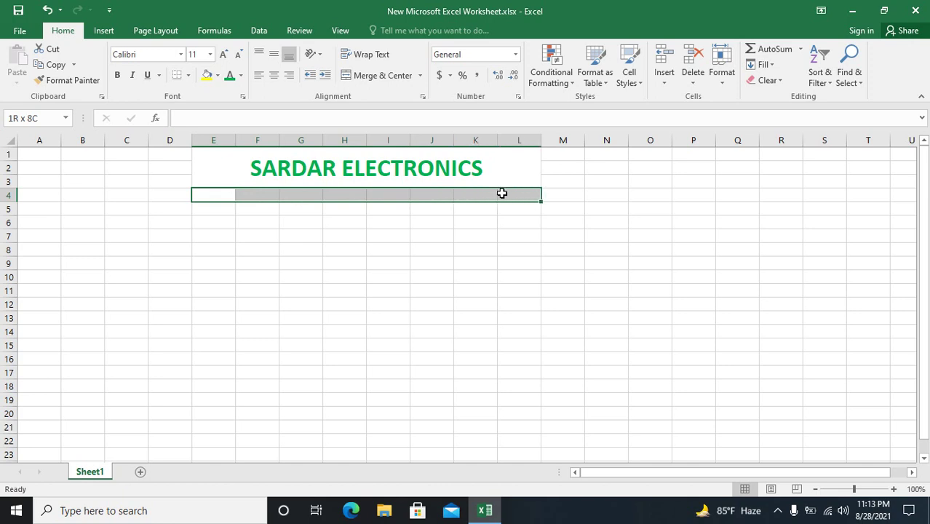
left_click_drag(502, 193, 501, 278)
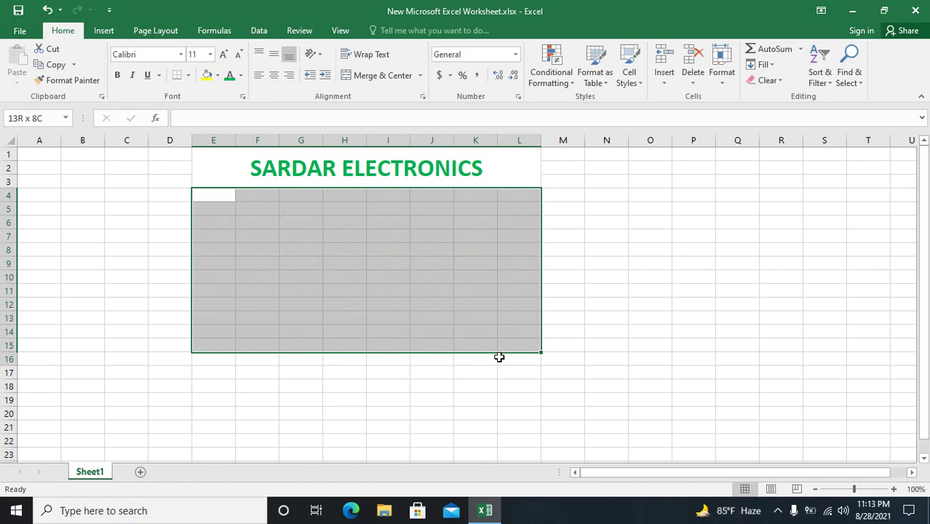
left_click_drag(500, 277, 502, 426)
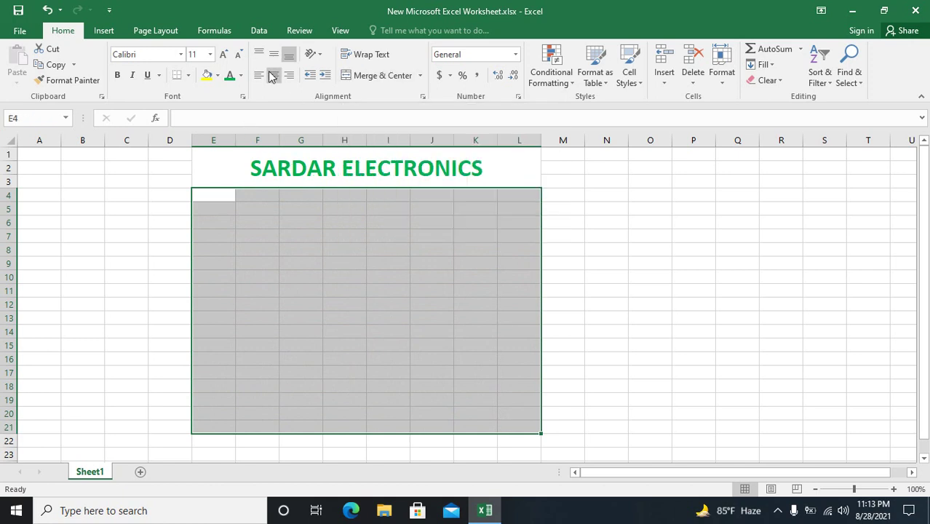
left_click(189, 76)
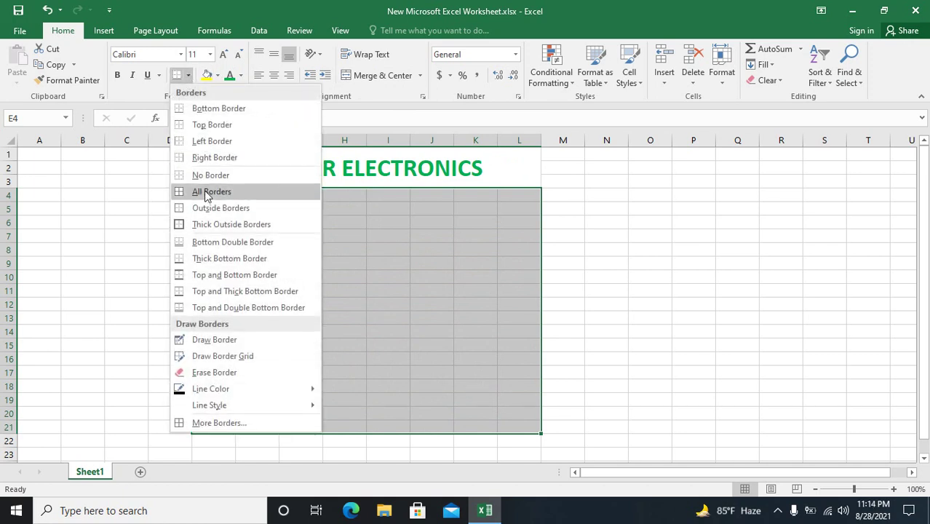
left_click(208, 192)
left_click(118, 76)
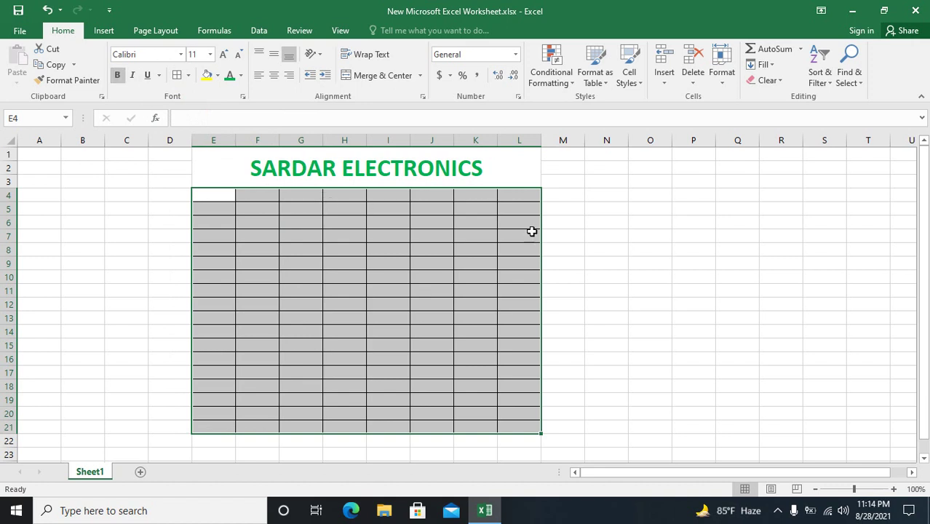
left_click(586, 247)
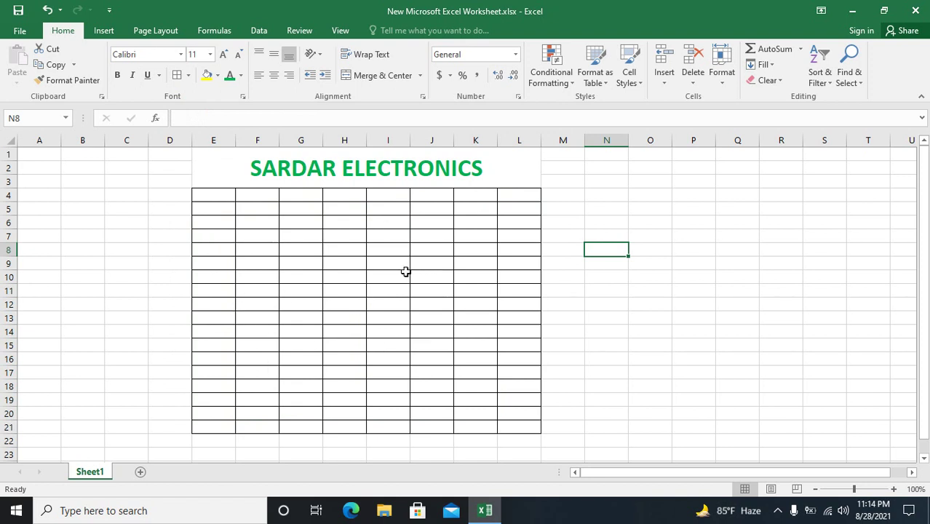
left_click(222, 196)
- Merge E4:L4 and type 'PRODUCTS LISTS' into it
left_click_drag(222, 196, 514, 195)
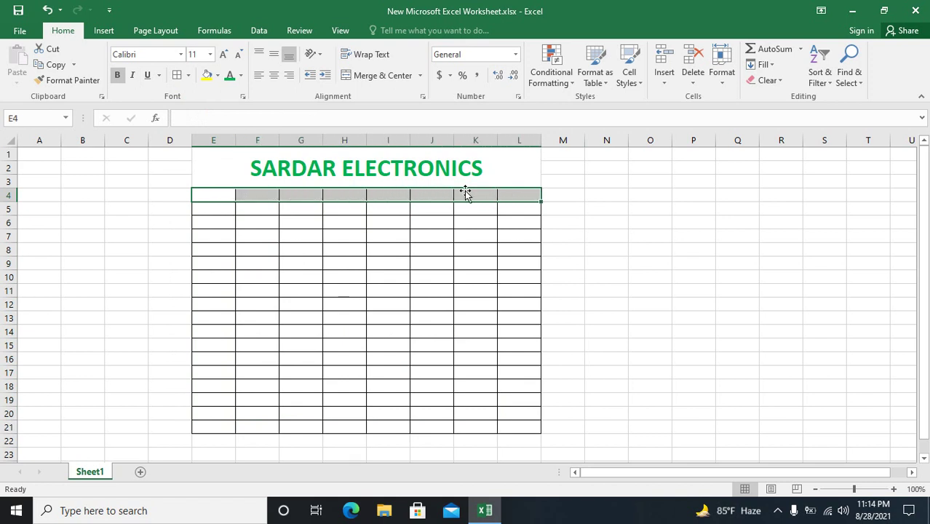
left_click(368, 79)
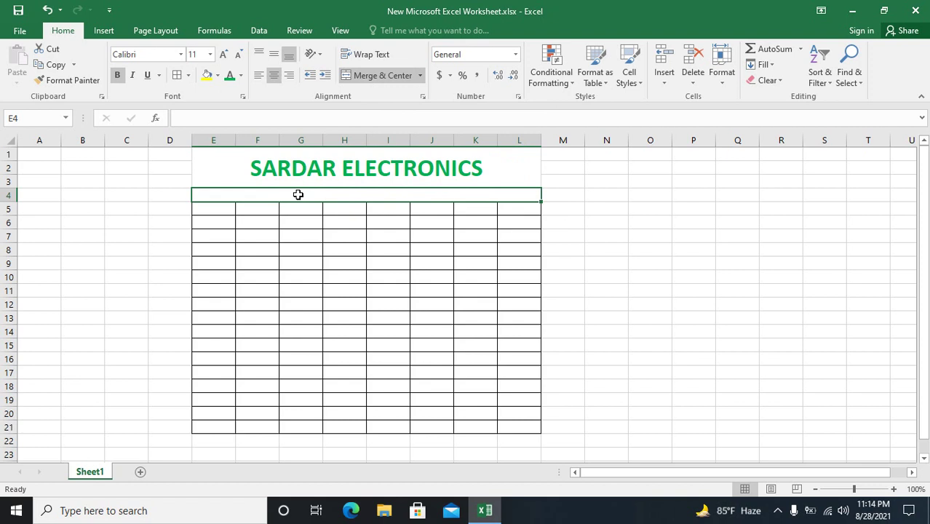
type("PRODUCT")
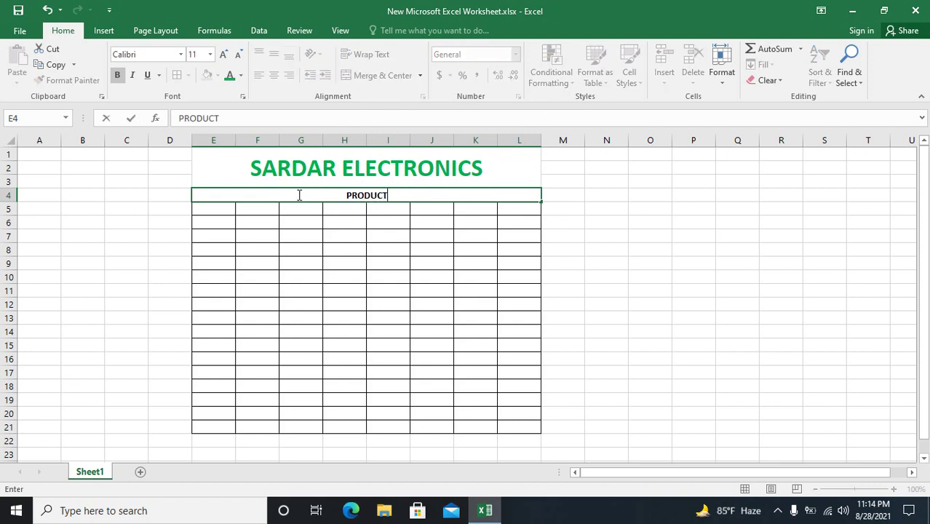
type("S")
type("LIST")
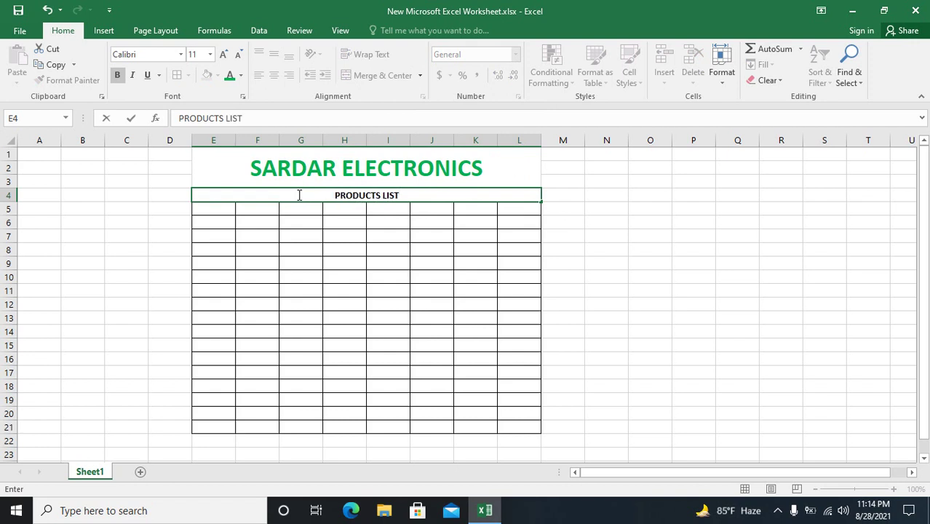
type("S")
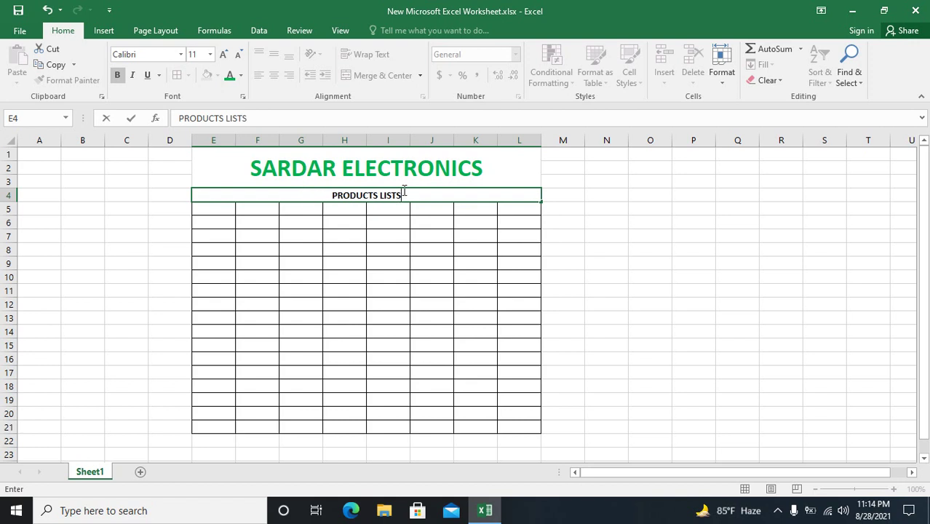
- Format the PRODUCTS LISTS heading as bold, 14-point, red text
left_click_drag(402, 195, 329, 195)
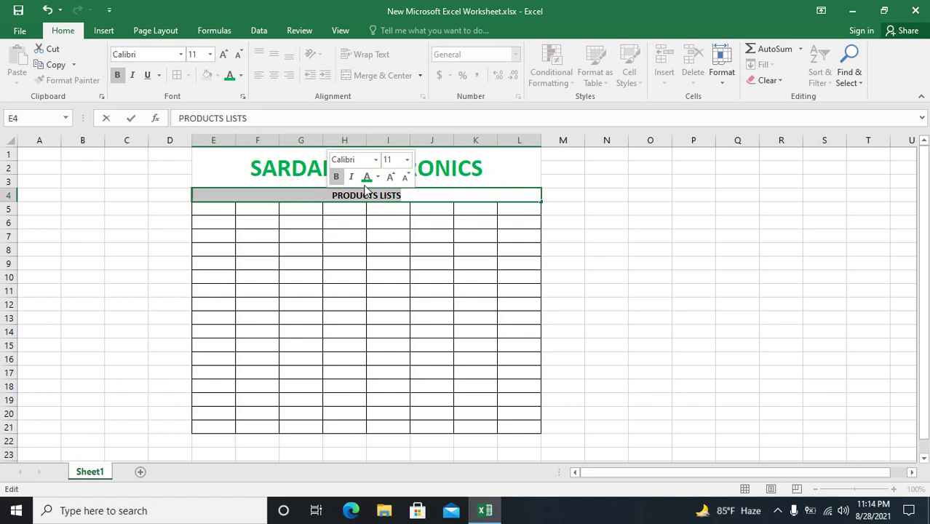
left_click(335, 177)
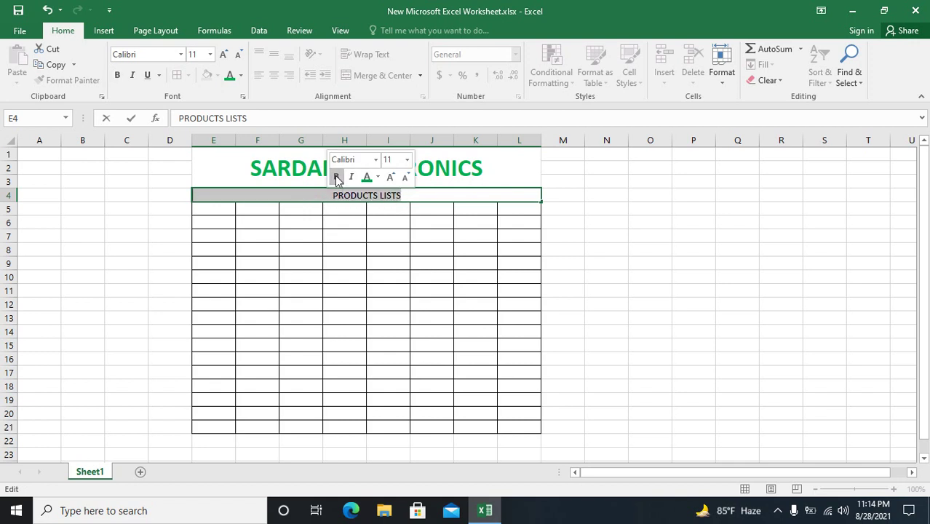
left_click(336, 178)
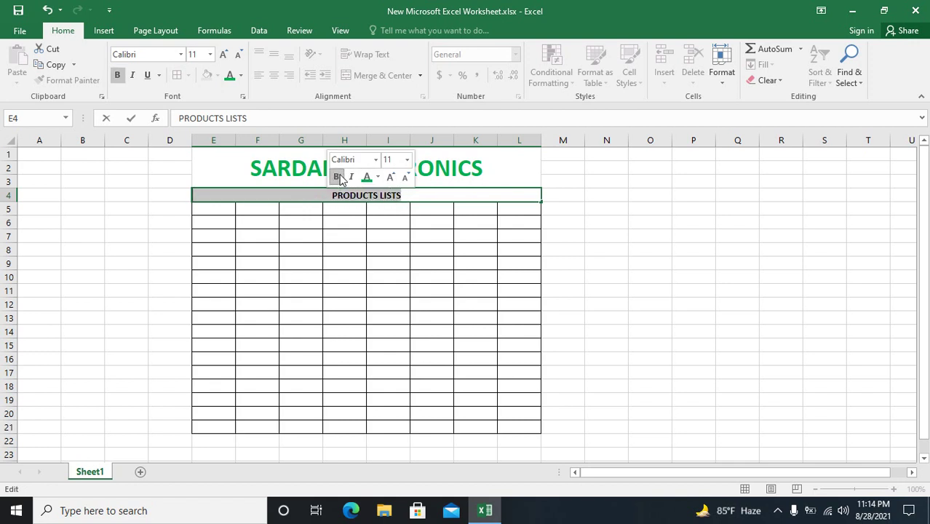
left_click(393, 178)
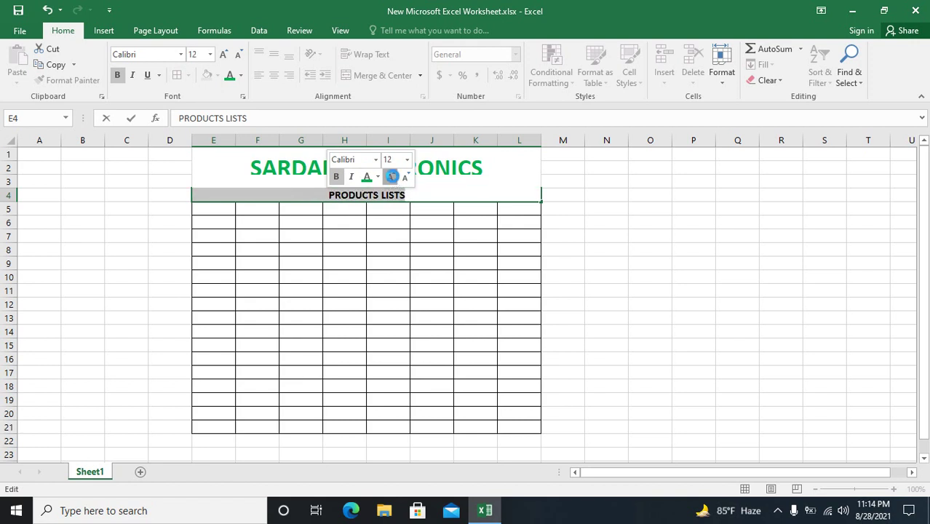
left_click(392, 178)
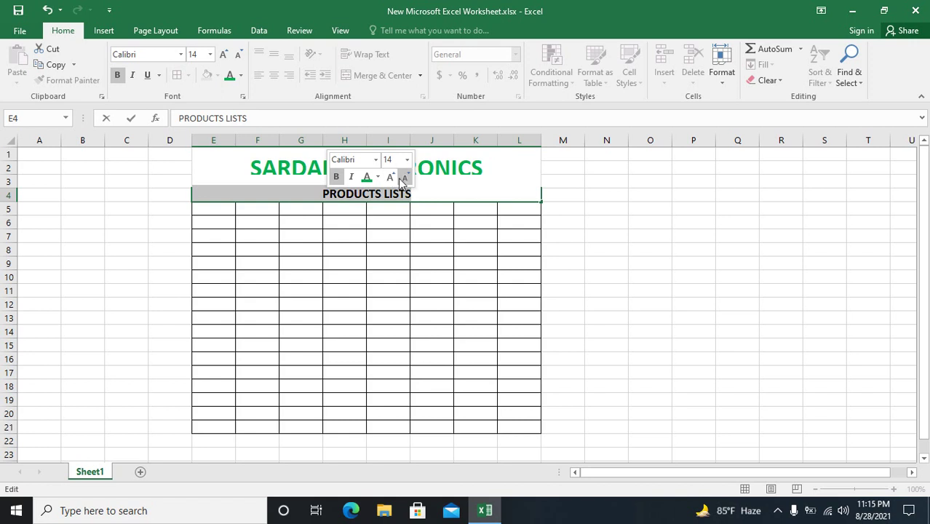
left_click(377, 178)
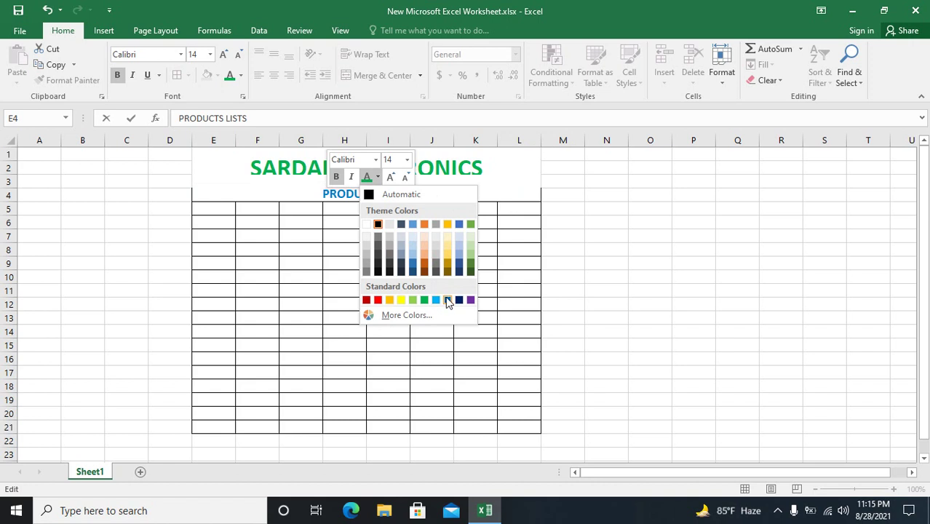
left_click(378, 301)
left_click(568, 214)
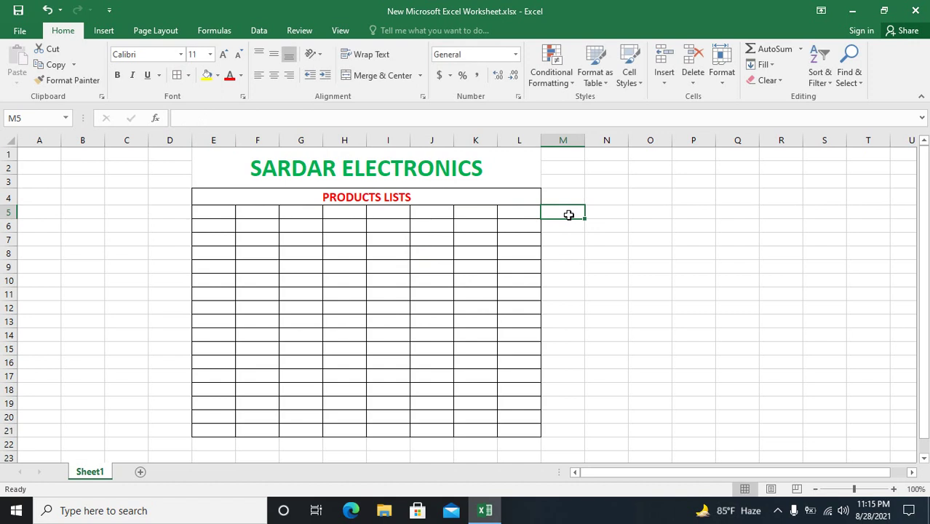
- Widen column E slightly and column F much wider to fit product names
left_click(228, 216)
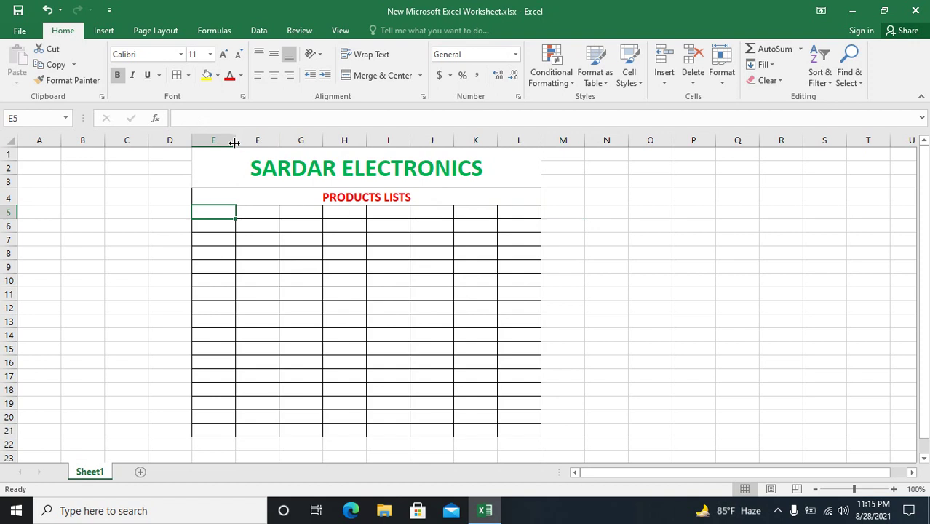
left_click_drag(234, 140, 277, 140)
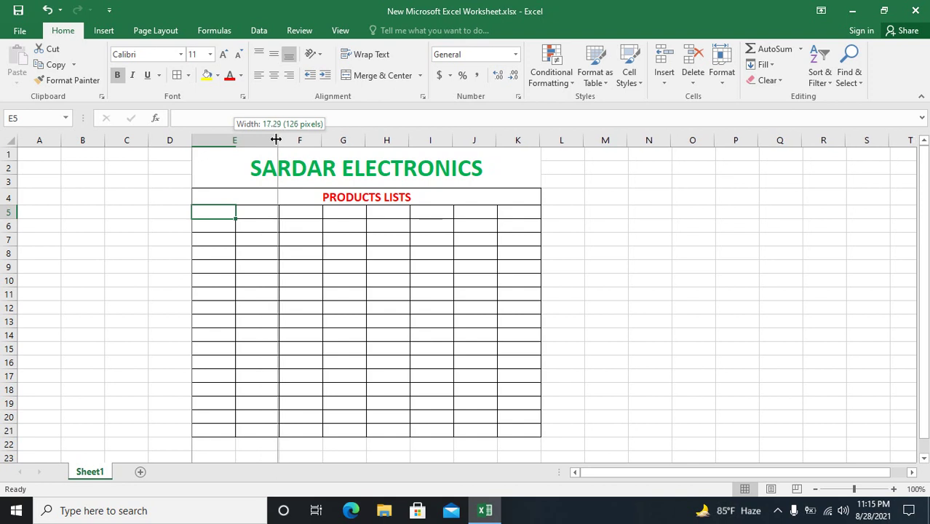
left_click_drag(277, 140, 237, 144)
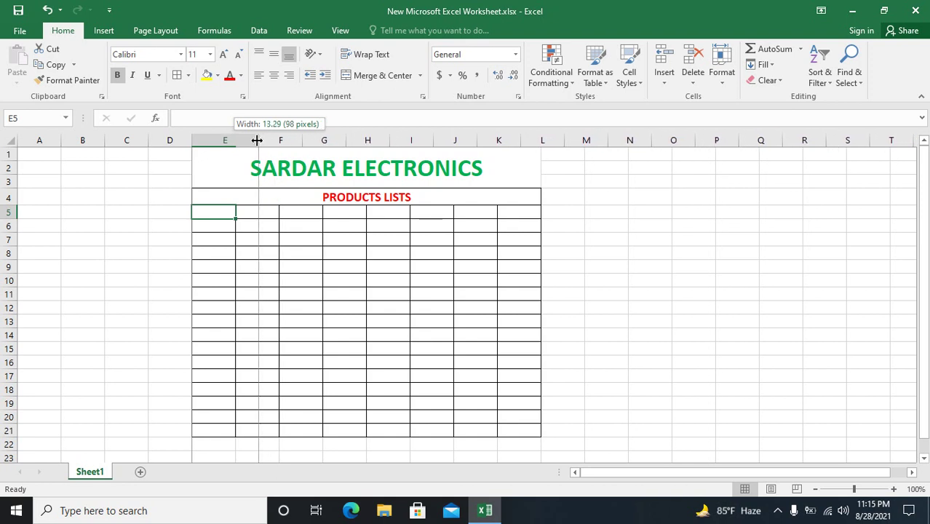
left_click_drag(237, 143, 314, 144)
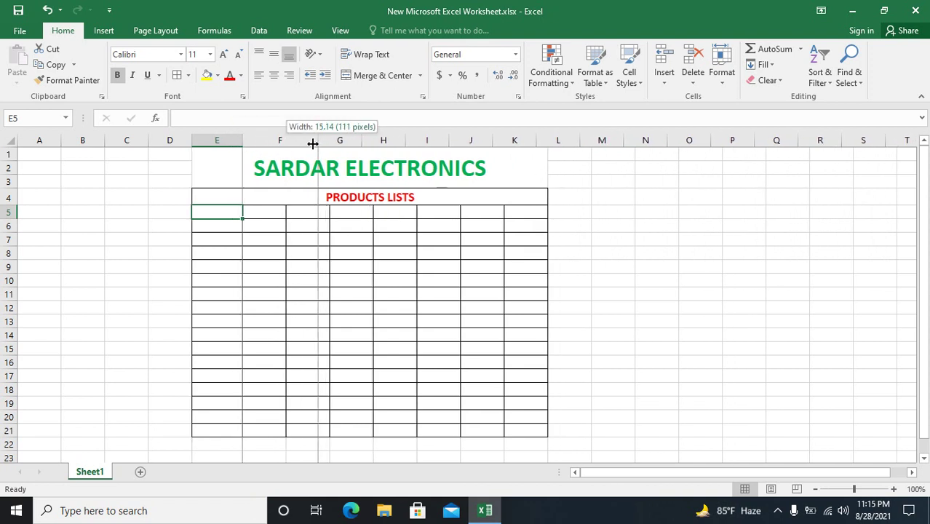
mouse_move(314, 144)
left_mouse_down()
mouse_move(373, 150)
mouse_move(474, 141)
left_mouse_up()
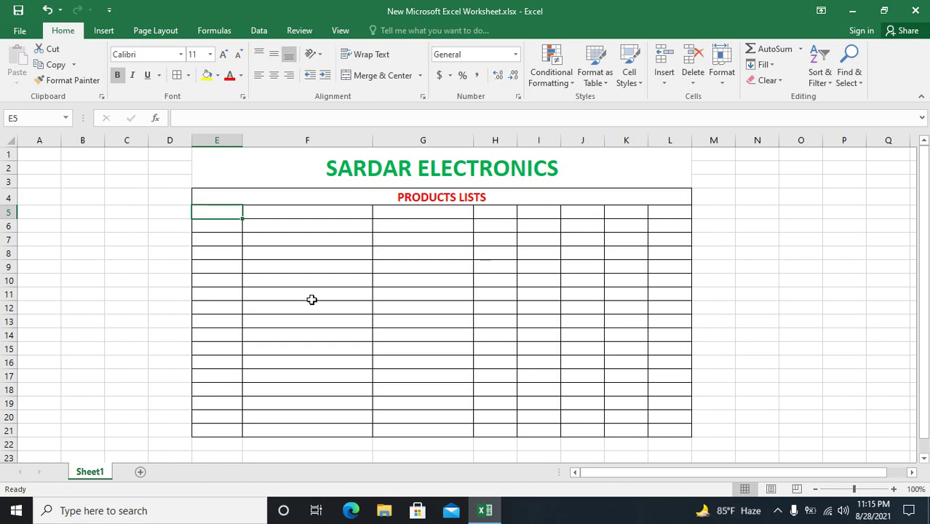
- Enter the headings Serial No, Products and Quantity in cells E5, F5 and G5
double_click(219, 213)
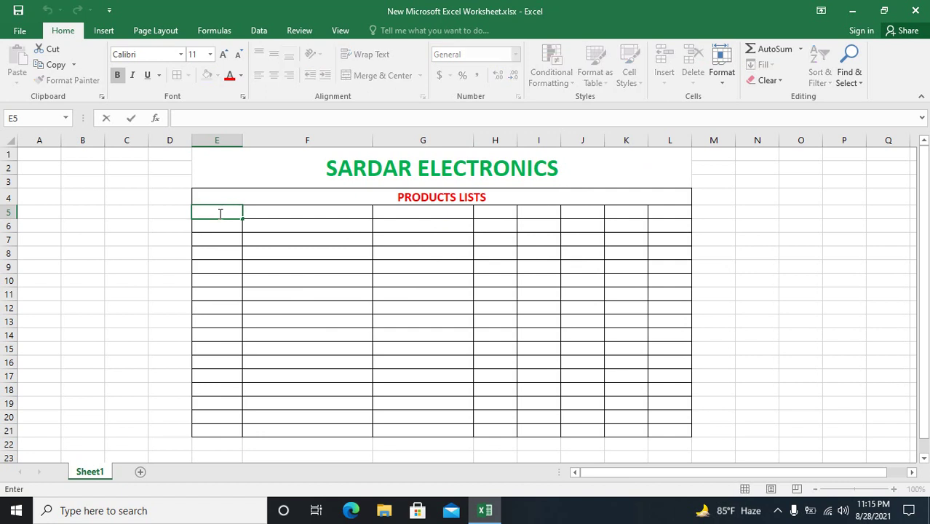
type("sARDAR ELECTRONICS")
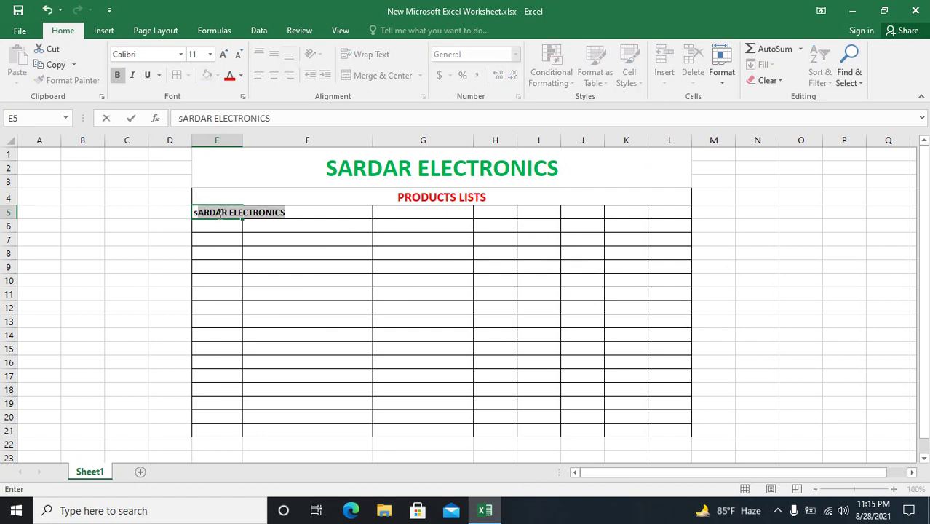
key("Delete")
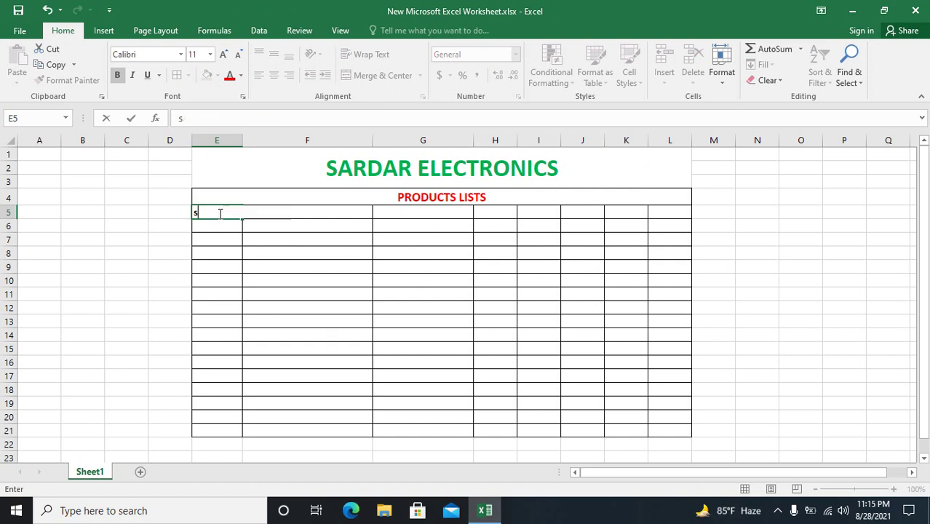
type("S")
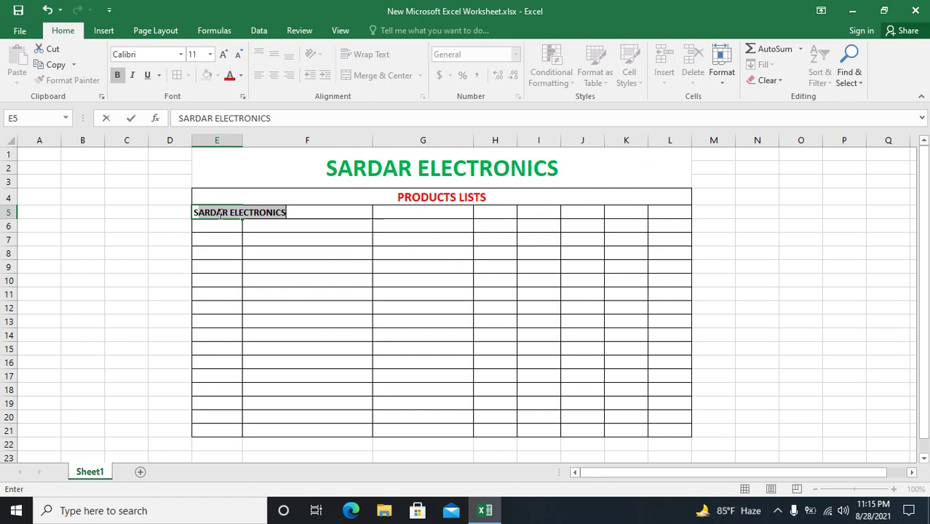
type("eria")
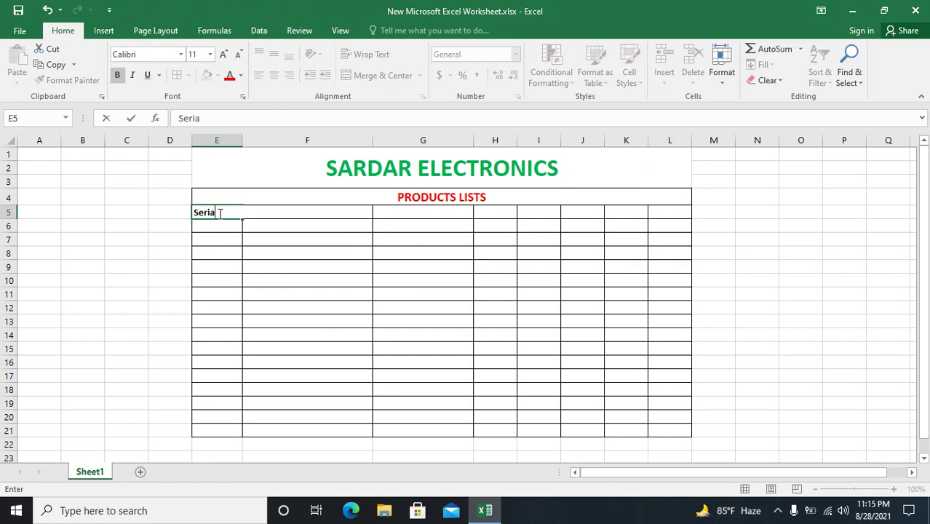
type(" n")
type(" No")
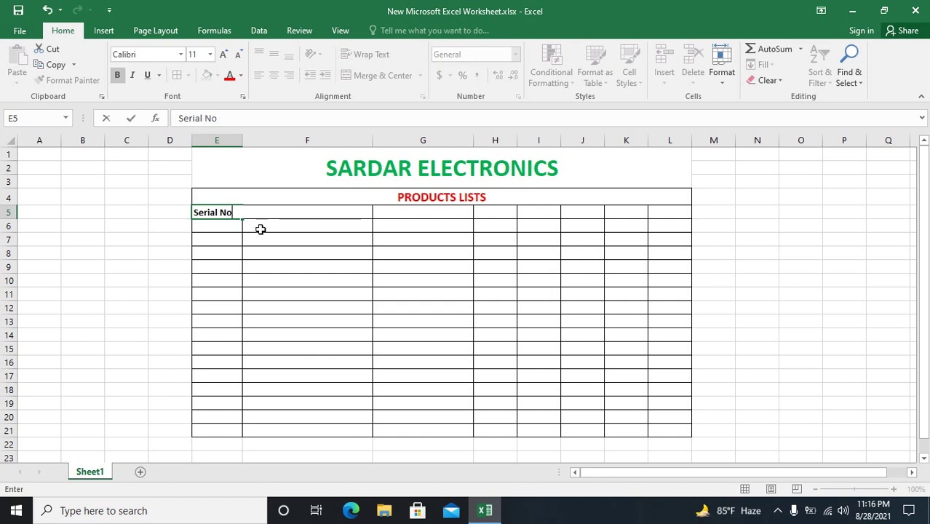
left_click(234, 237)
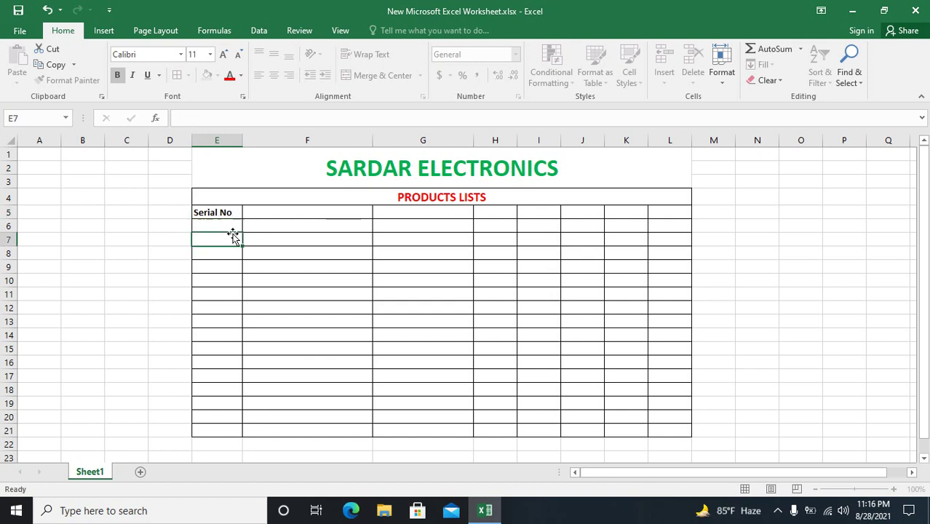
left_click(278, 211)
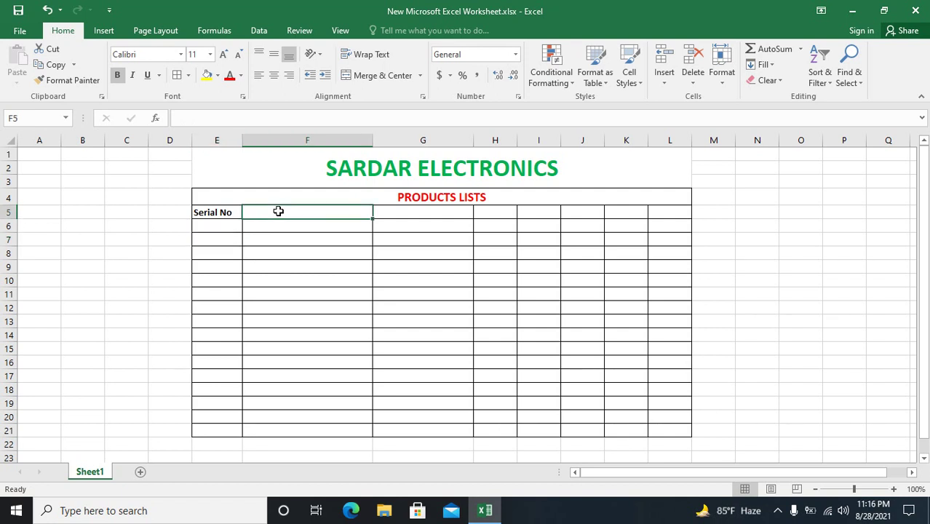
type("P")
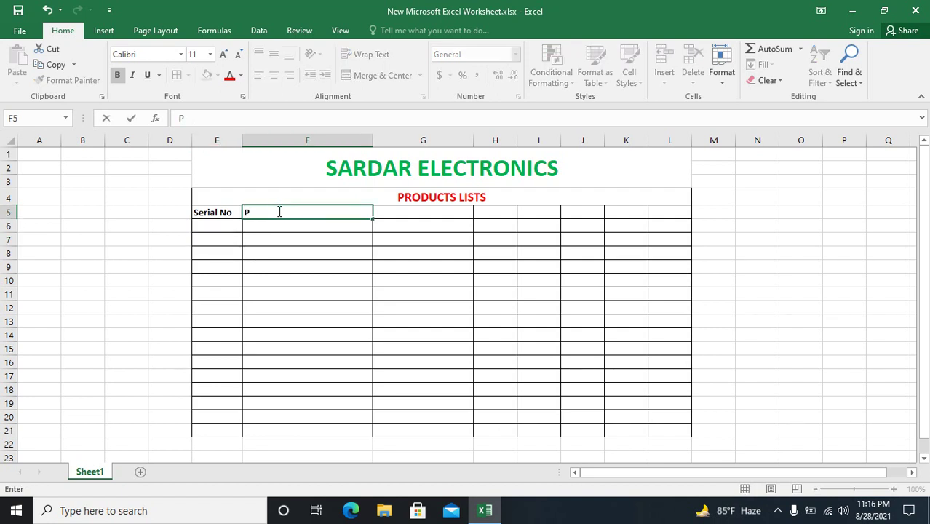
type("roduc")
type("ts")
left_click(425, 212)
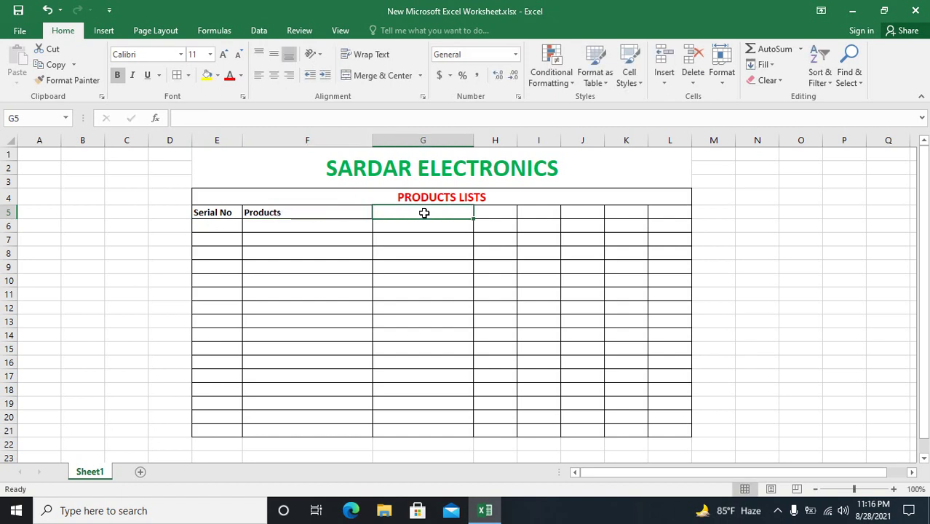
type("Q")
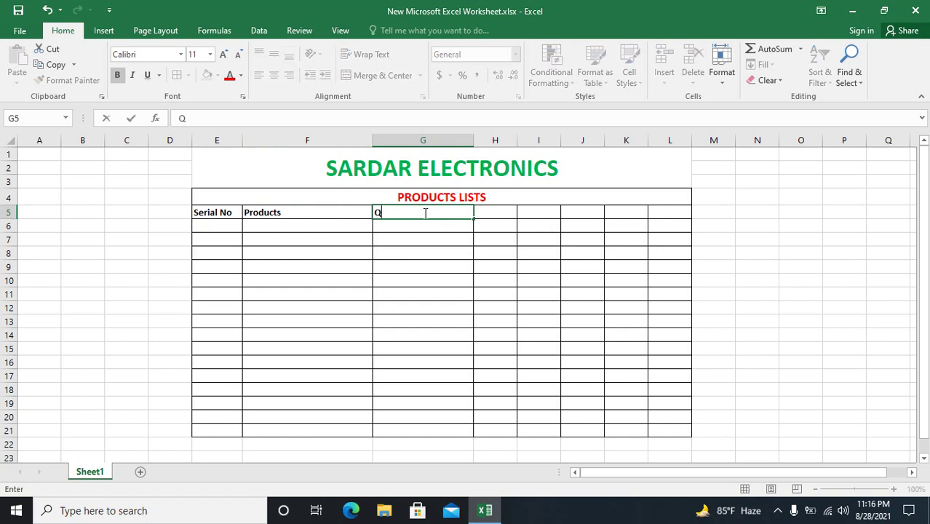
type("uantit")
type("y")
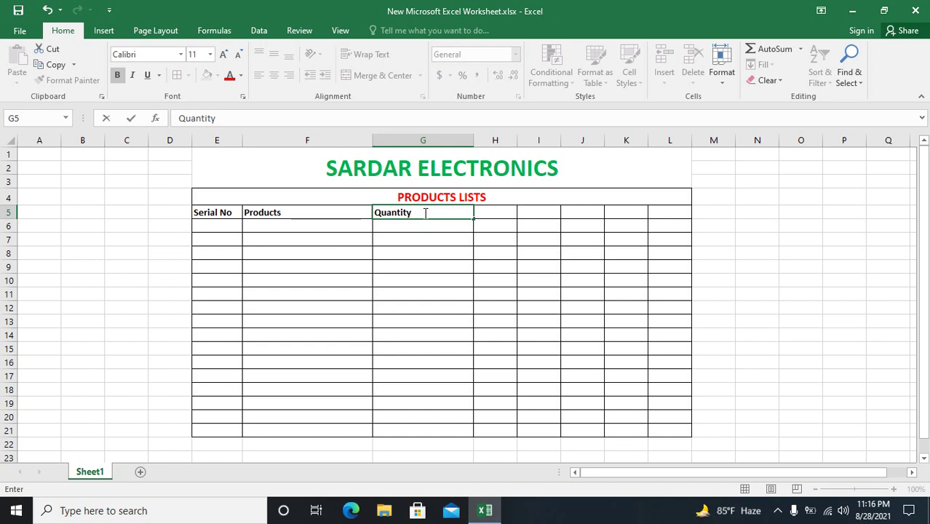
left_click(490, 212)
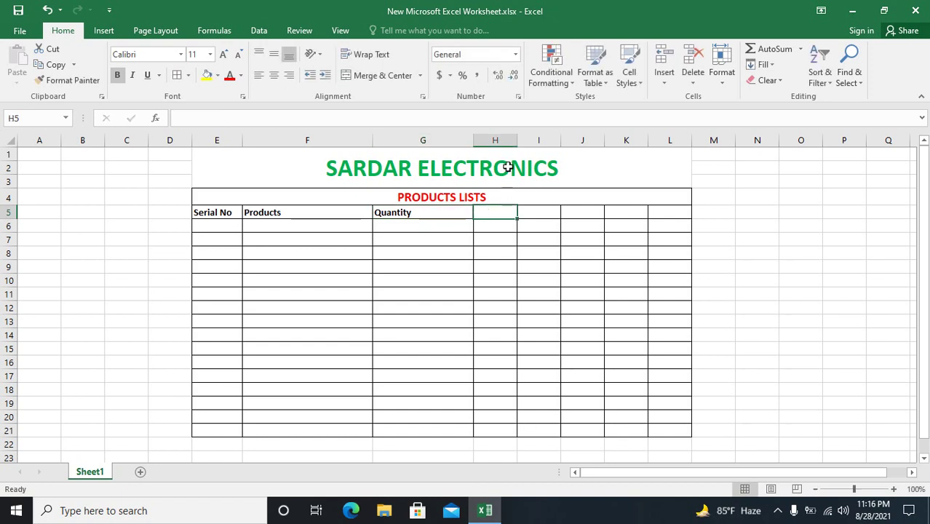
- Widen column H and enter the heading Price in H5
left_click_drag(517, 140, 549, 145)
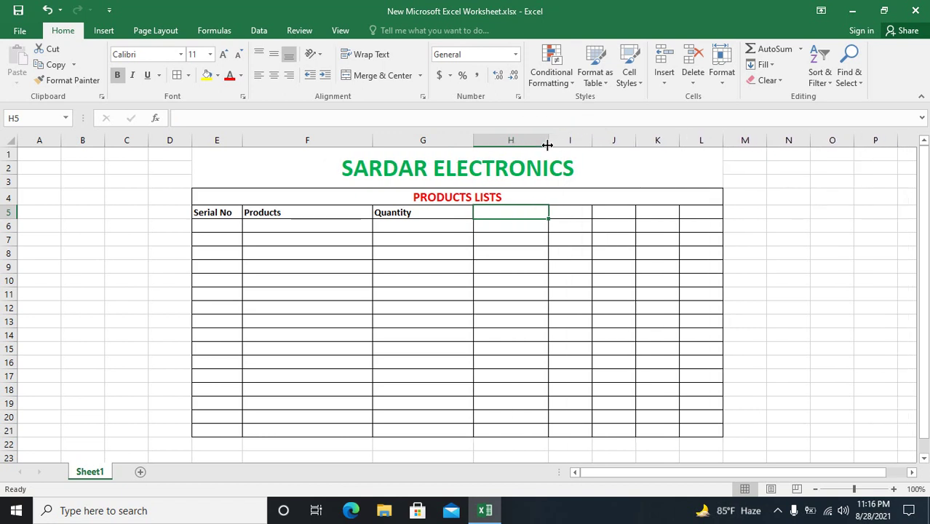
double_click(508, 213)
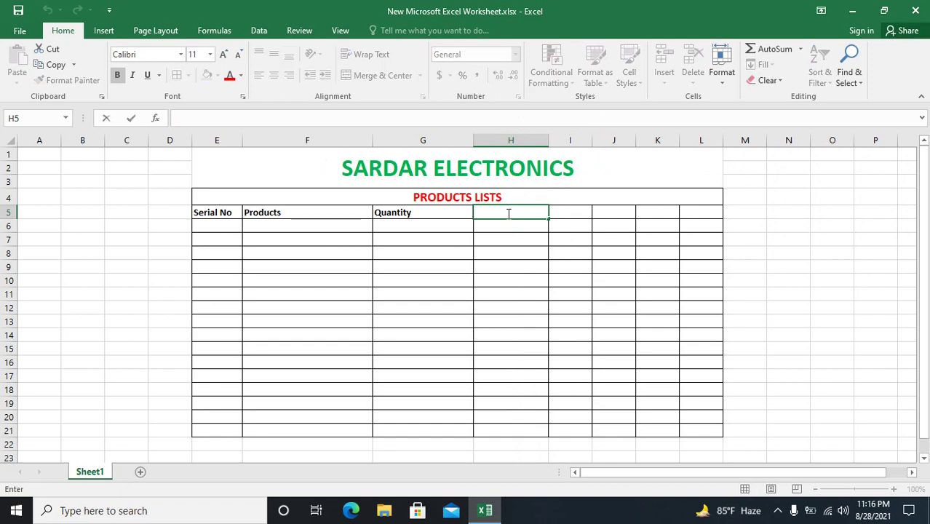
type("Pric")
type("e")
left_click_drag(500, 213, 479, 217)
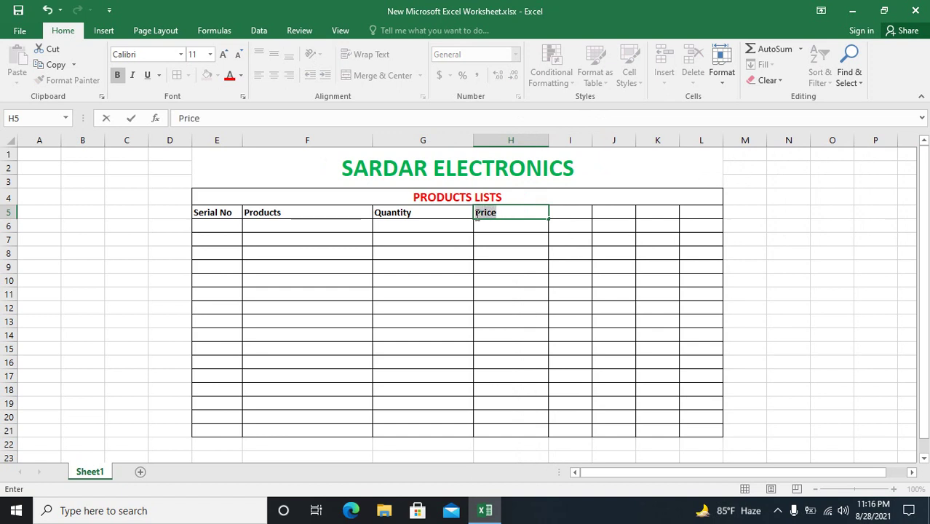
left_click(324, 212)
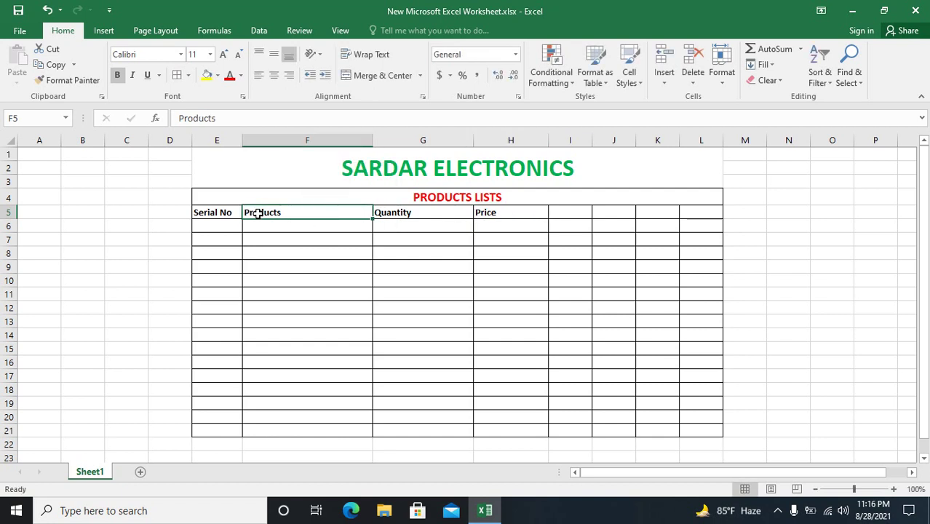
left_click(207, 212)
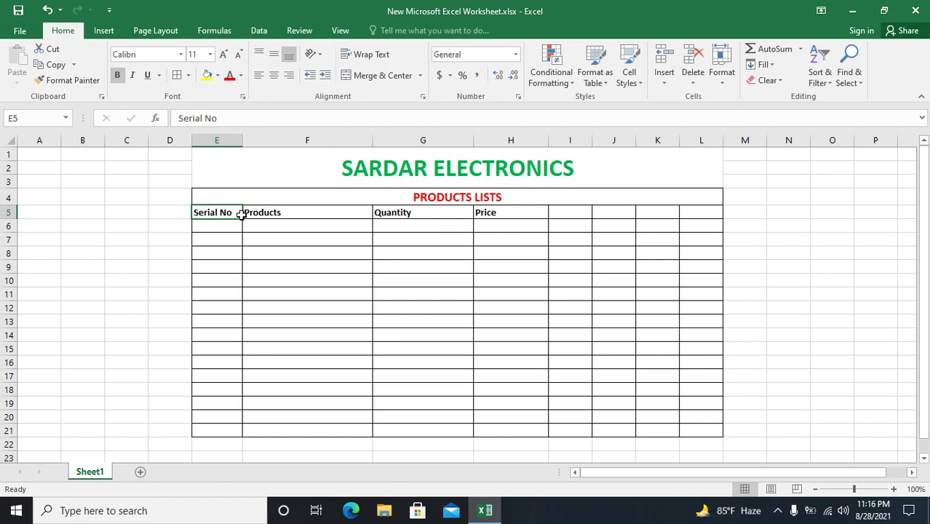
- Cancel an accidental move of Price onto Quantity, then centre the Products heading
left_click(507, 213)
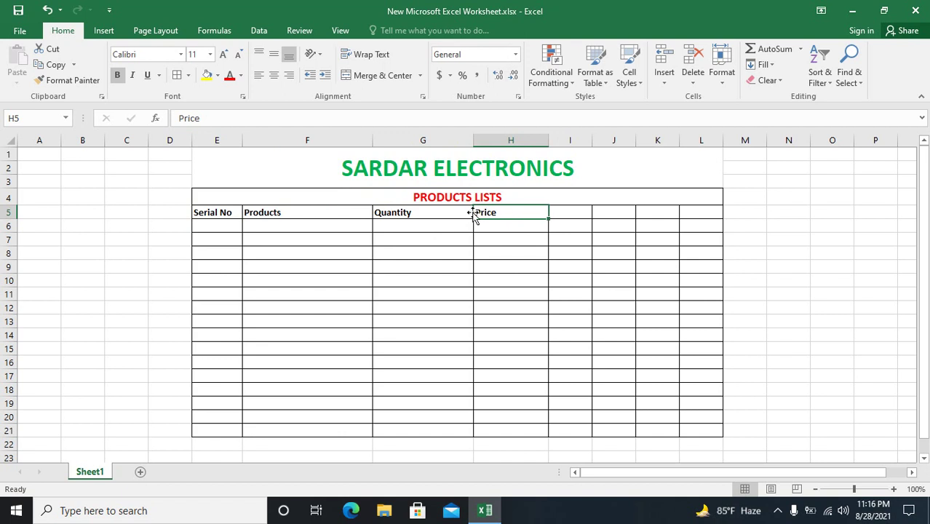
left_click_drag(476, 216, 334, 218)
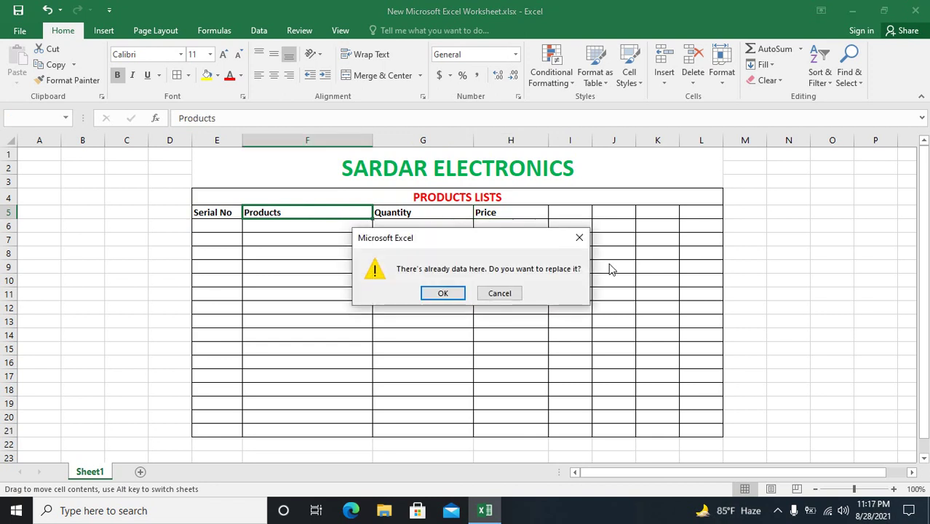
left_click(581, 239)
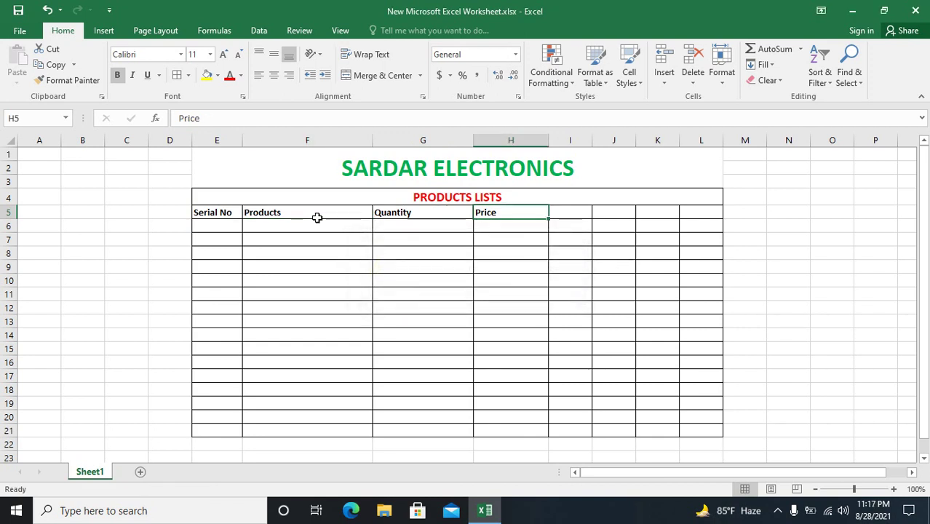
left_click(318, 220)
left_click(276, 58)
left_click(273, 75)
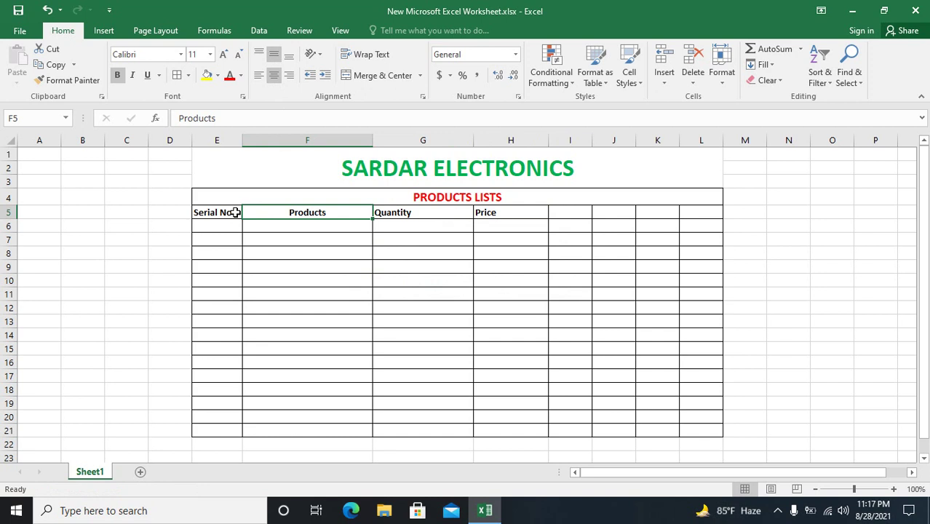
- Centre the Serial No, Quantity and Price headings in their cells
left_click(236, 211)
left_click(275, 58)
left_click(274, 76)
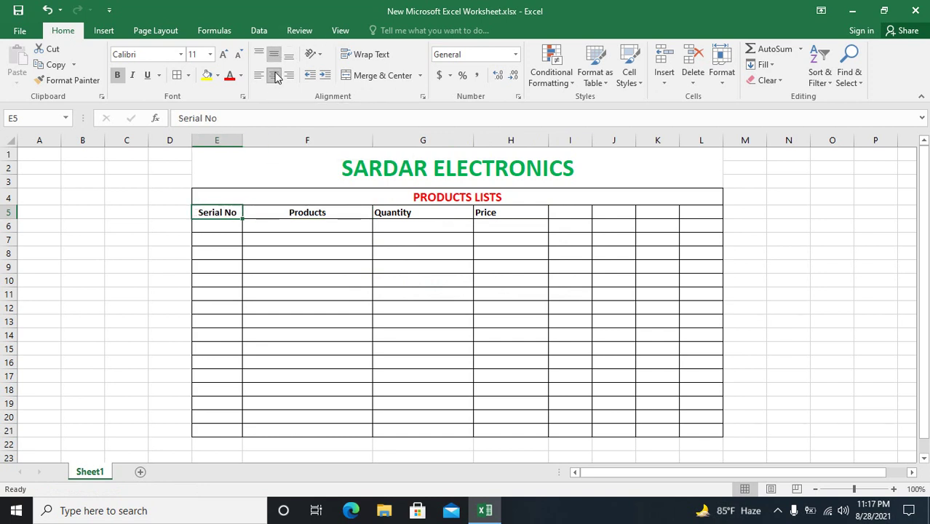
left_click(411, 215)
left_click(274, 54)
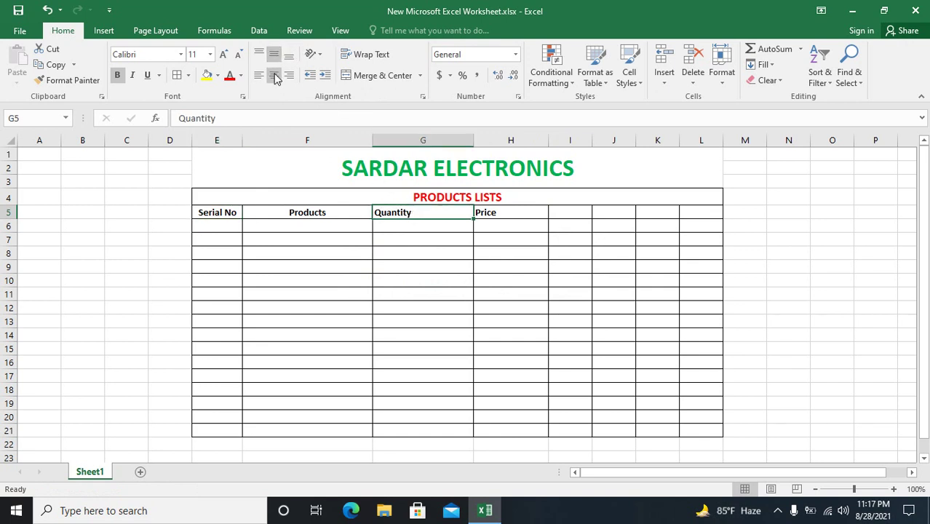
left_click(274, 76)
left_click(525, 217)
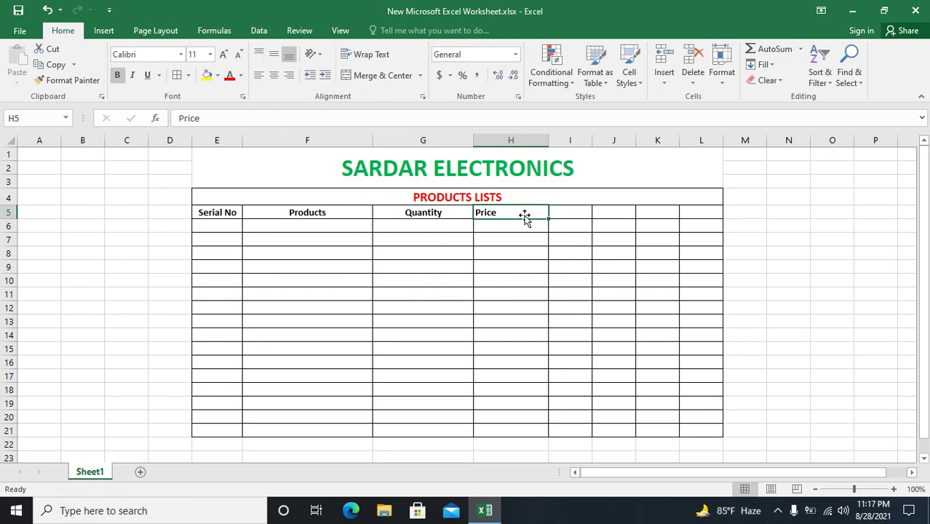
left_click(274, 76)
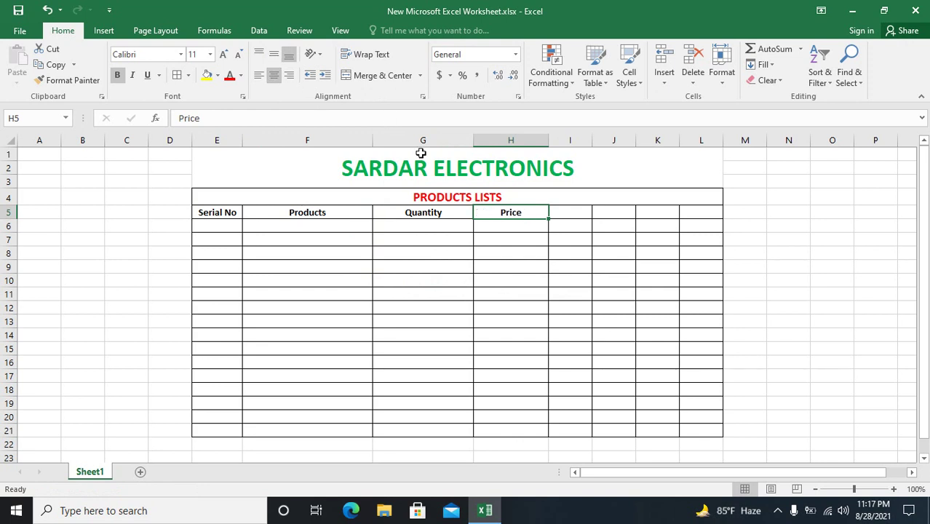
left_click(232, 227)
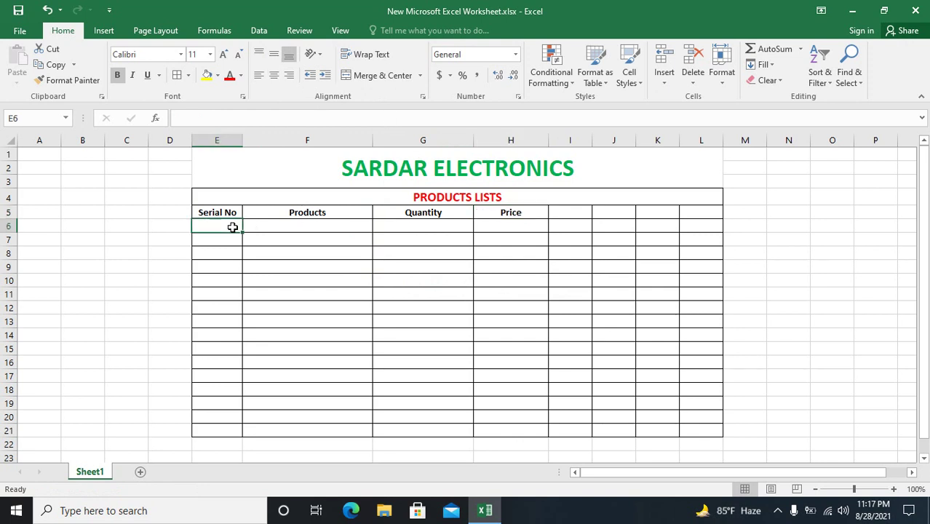
- Enter 1 and 2 in E6:E7, fill the series to 16 at E21, and centre it
type("1")
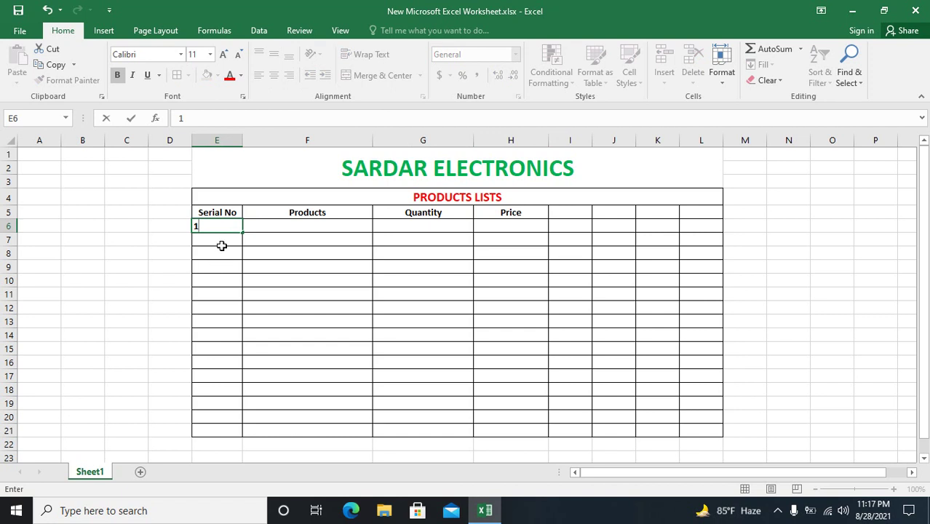
left_click(222, 240)
type("2")
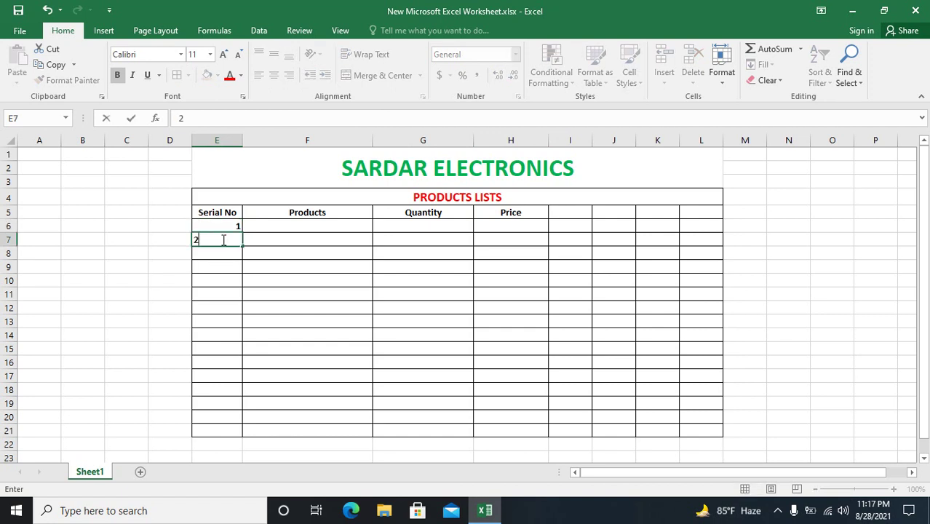
left_click(222, 226)
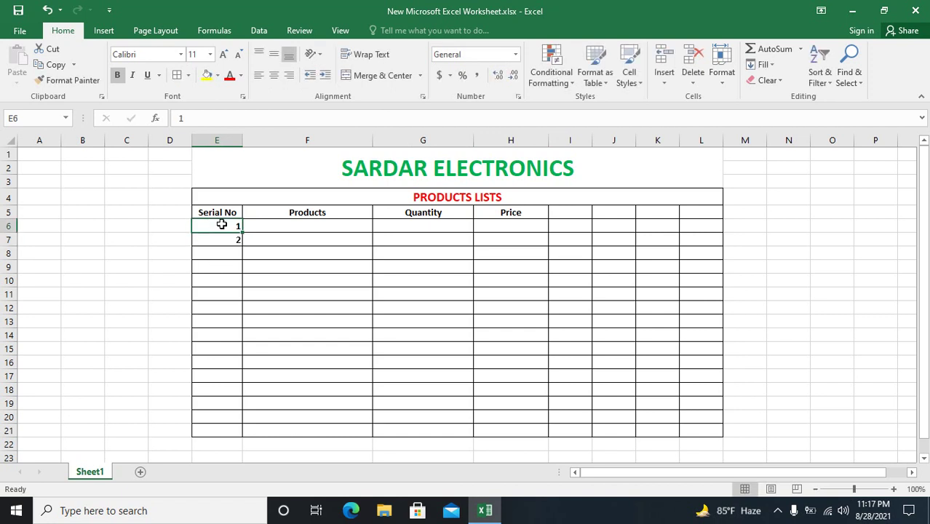
left_click_drag(222, 227, 220, 237)
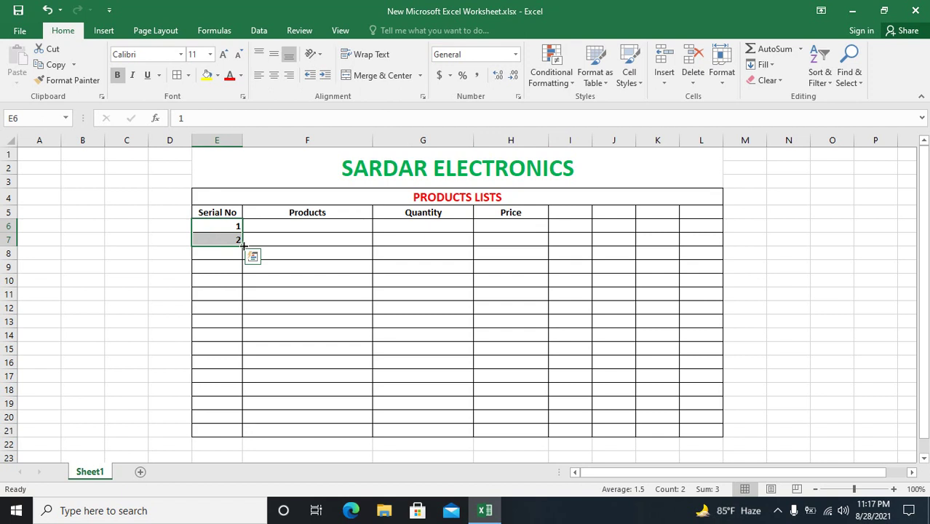
left_click_drag(243, 246, 246, 405)
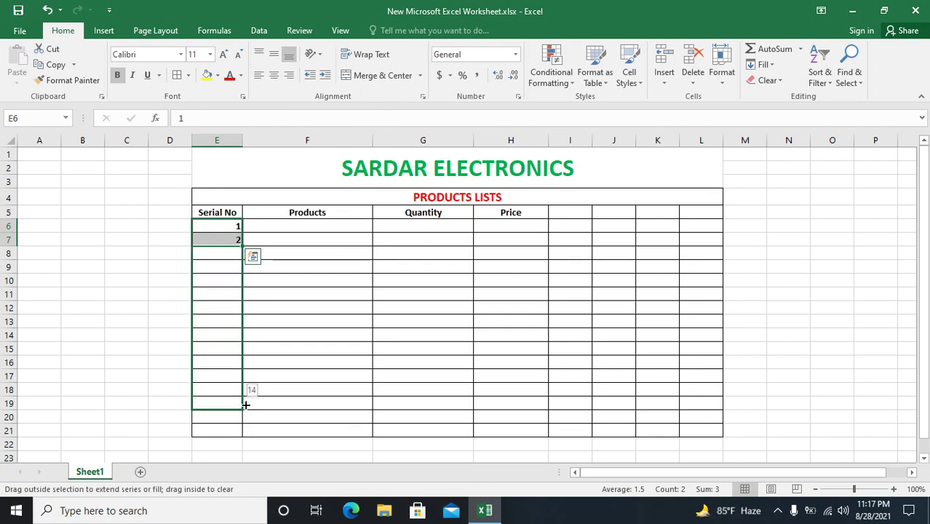
left_click_drag(245, 406, 245, 433)
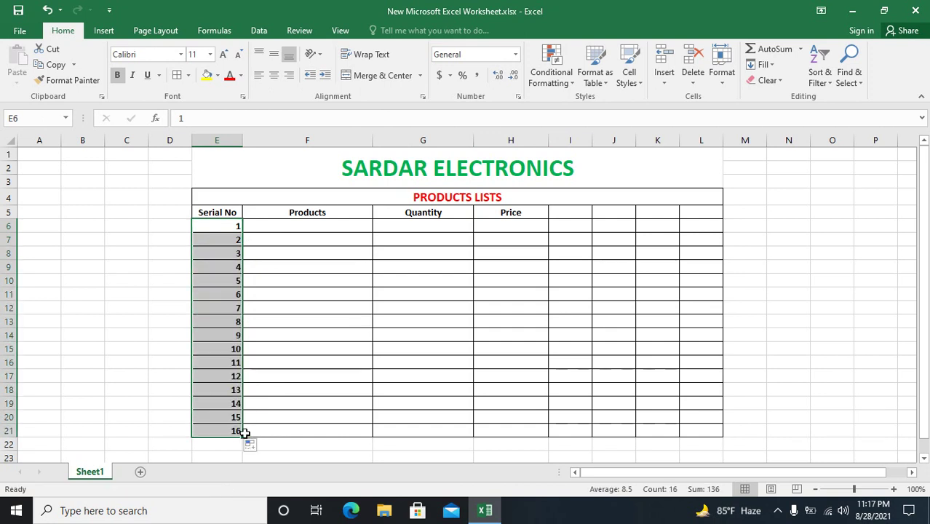
left_click(274, 81)
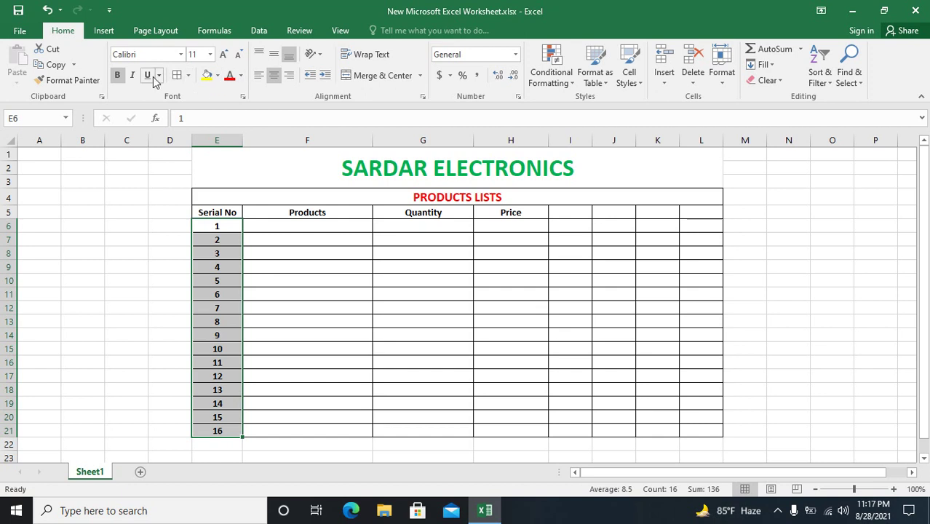
- Enlarge the serial numbers in E6:E21 from 11 to 14 point
left_click(225, 58)
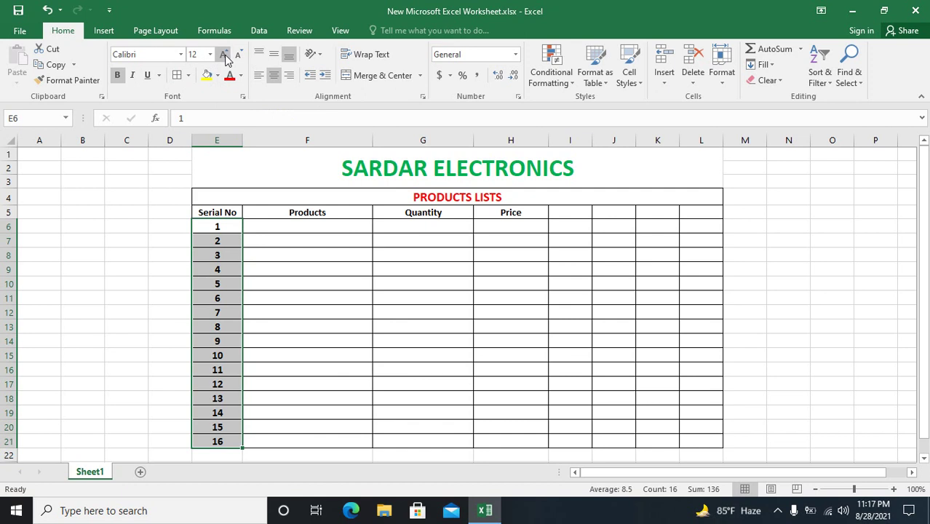
left_click(225, 58)
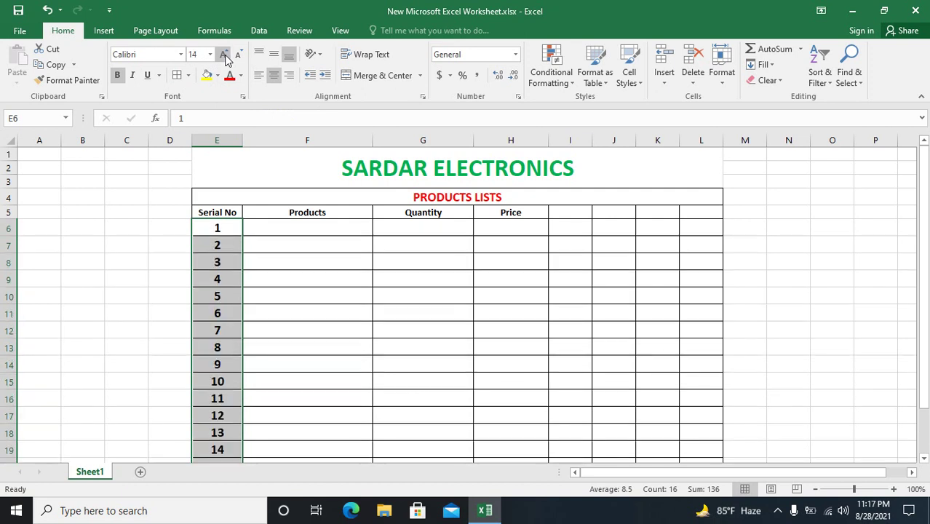
left_click(339, 239)
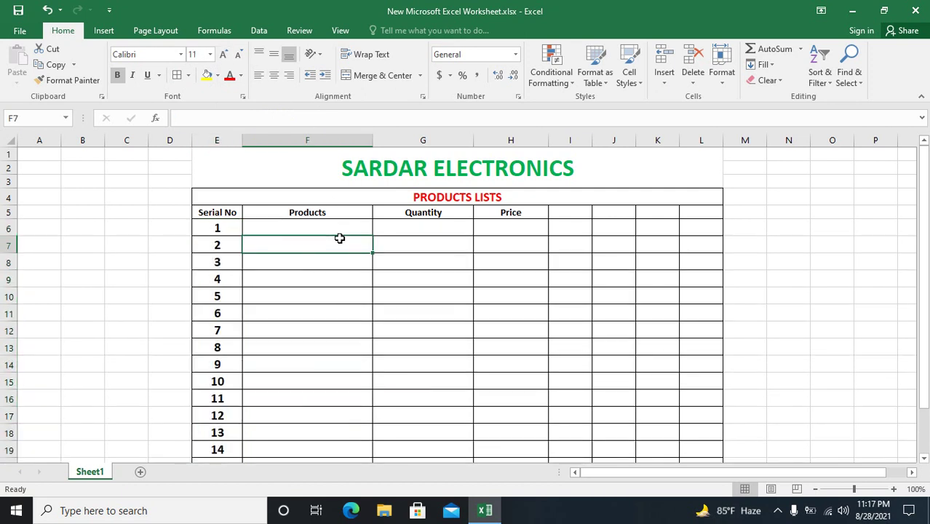
left_click(300, 225)
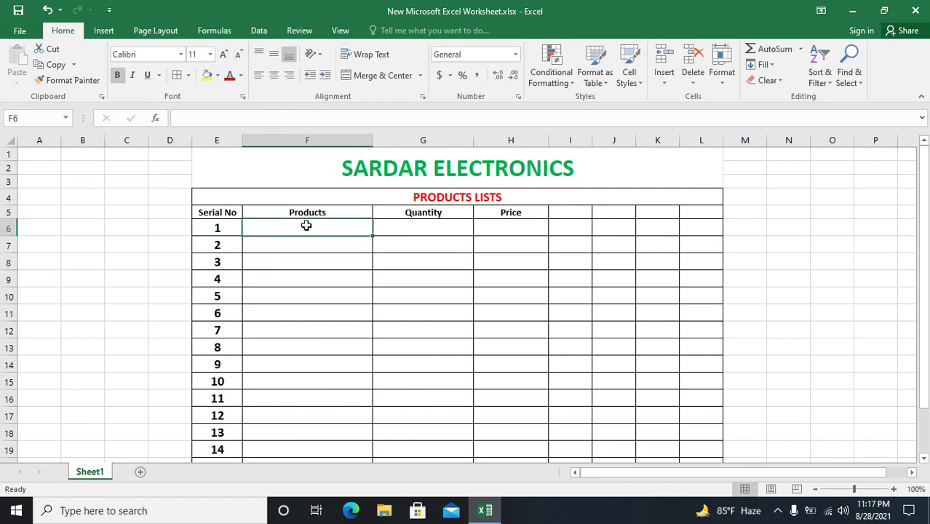
- Enter Computer in F6 and Laptop in F7, fixing the 'Latptop' typo
type("Co")
type("mputer")
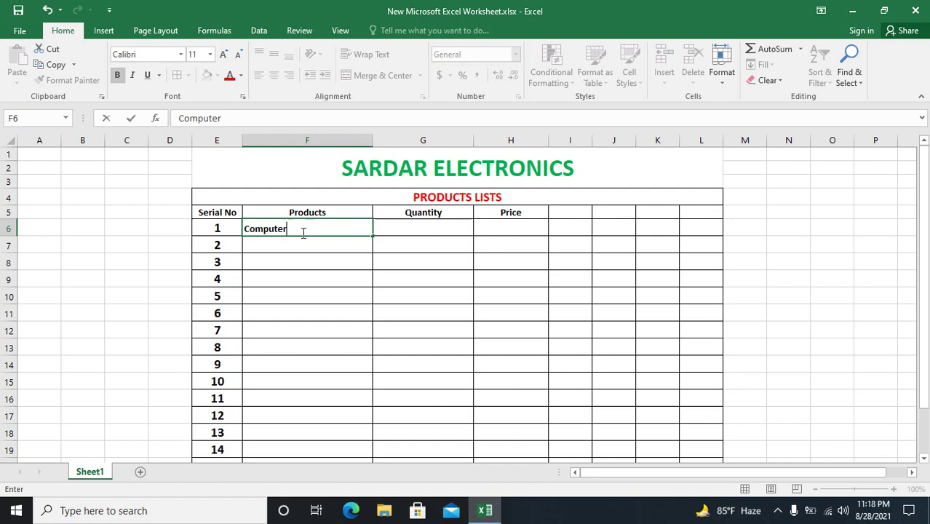
left_click(302, 249)
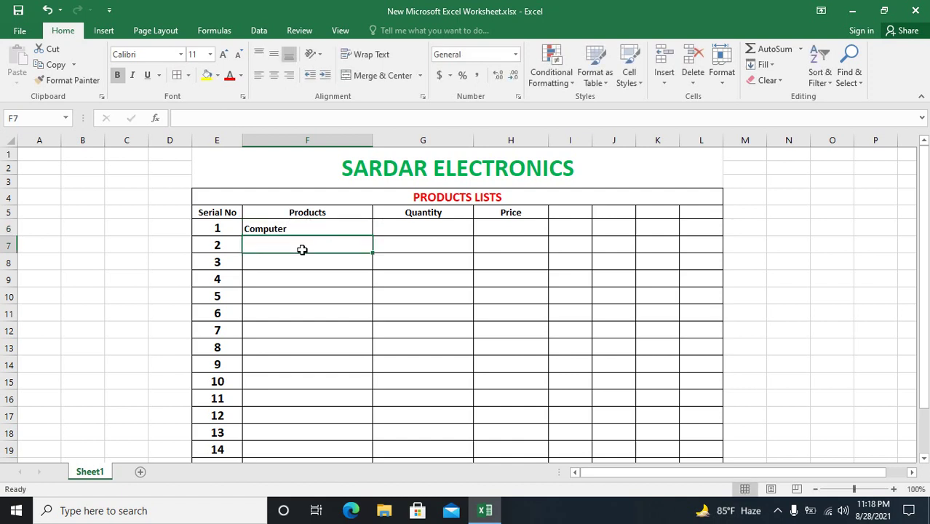
type("Laptop")
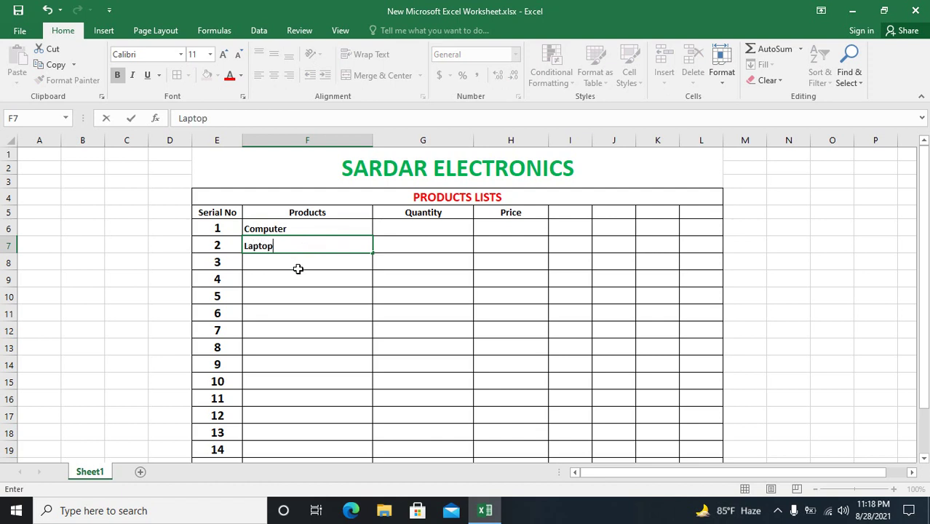
left_click(298, 265)
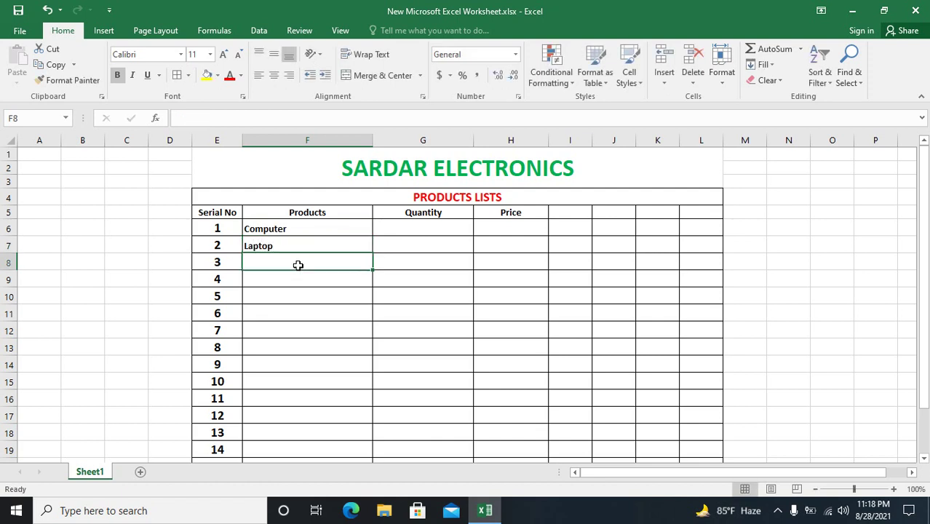
- Enter Keyboards, Mouse, Mobile and Charger in F8:F11, trimming the extra 's' from Chargers
type("Keybo")
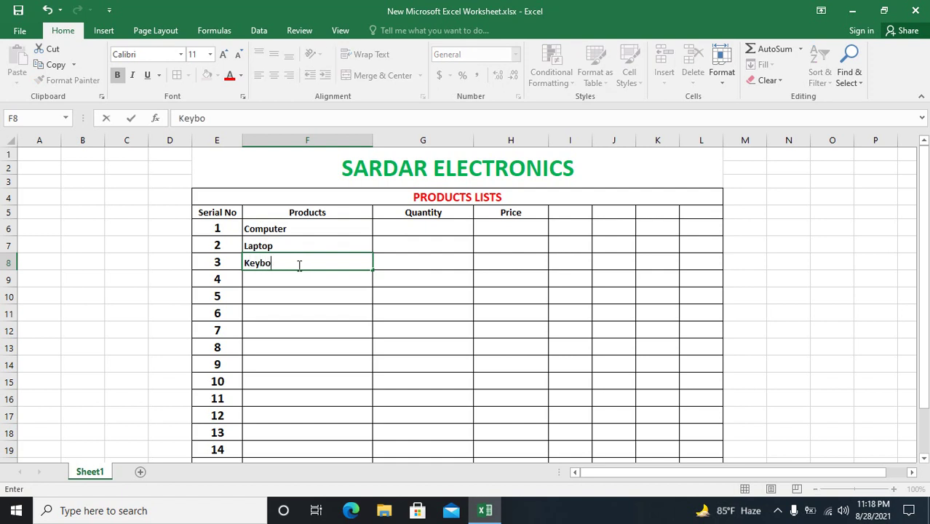
type("ards")
left_click(287, 281)
type("M")
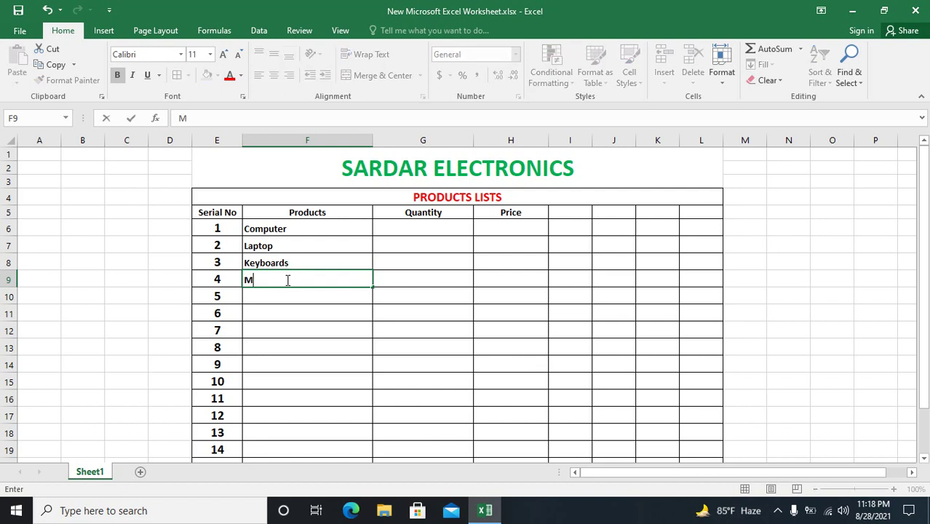
type("ouse")
left_click(287, 296)
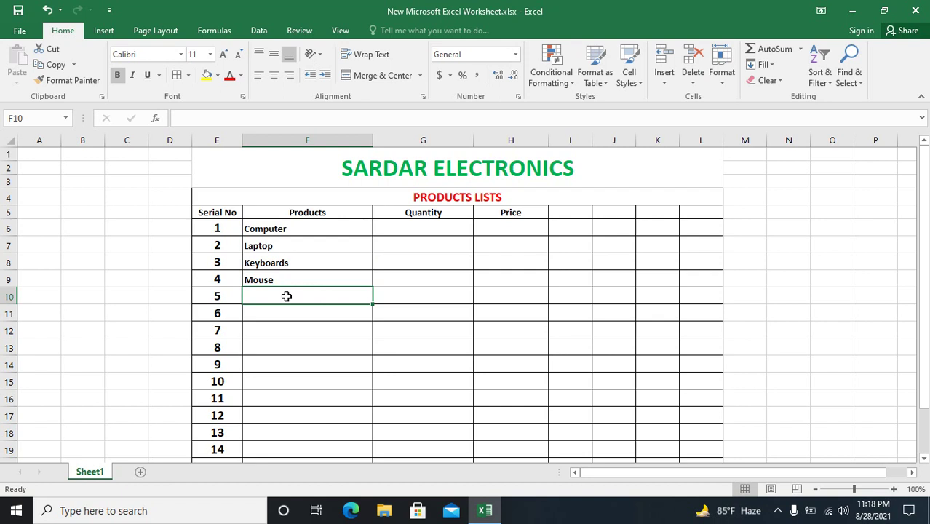
type("M")
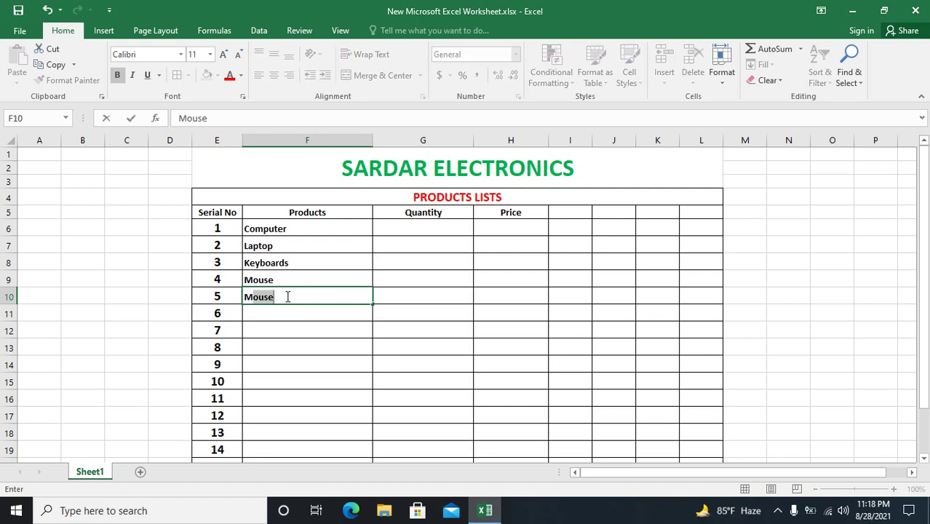
type("obile")
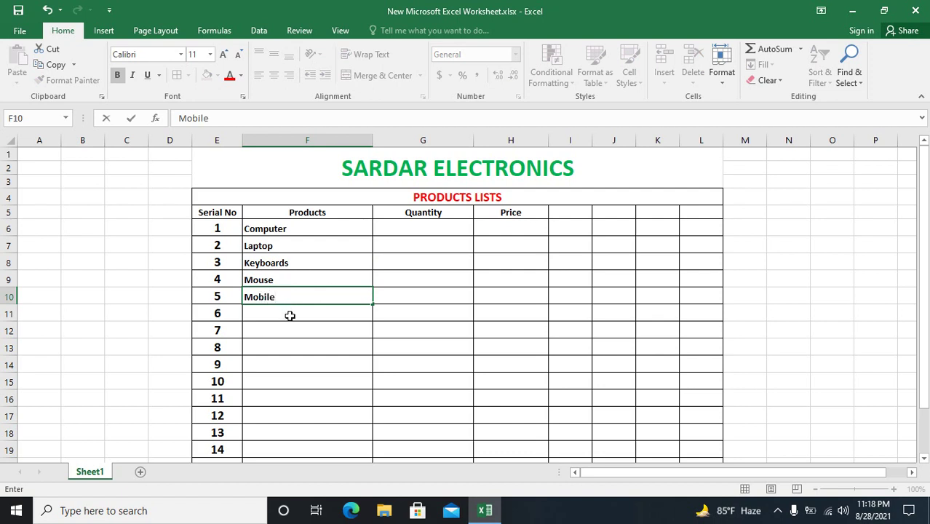
left_click(290, 315)
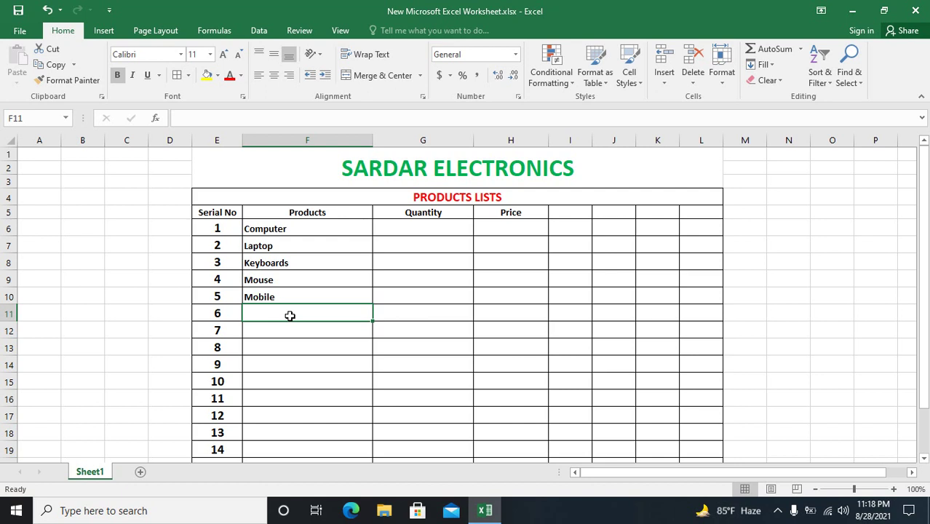
type("C")
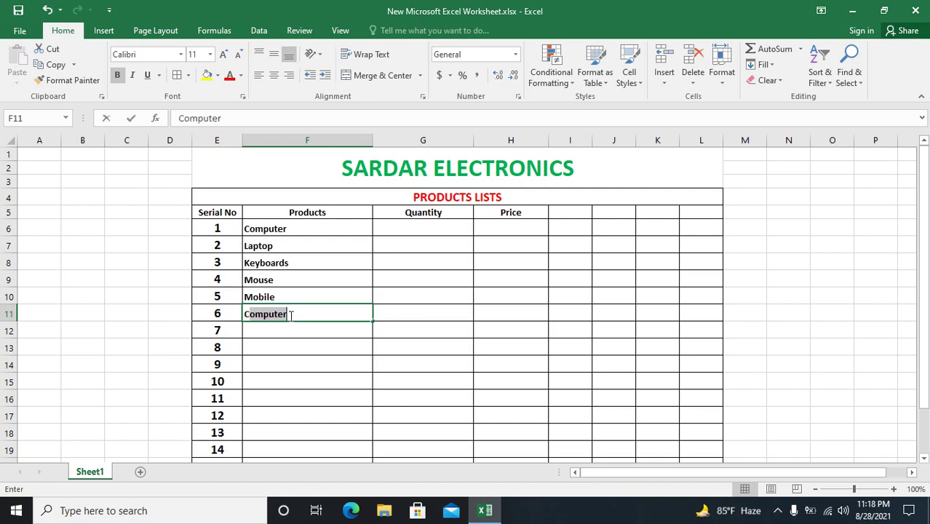
type("h")
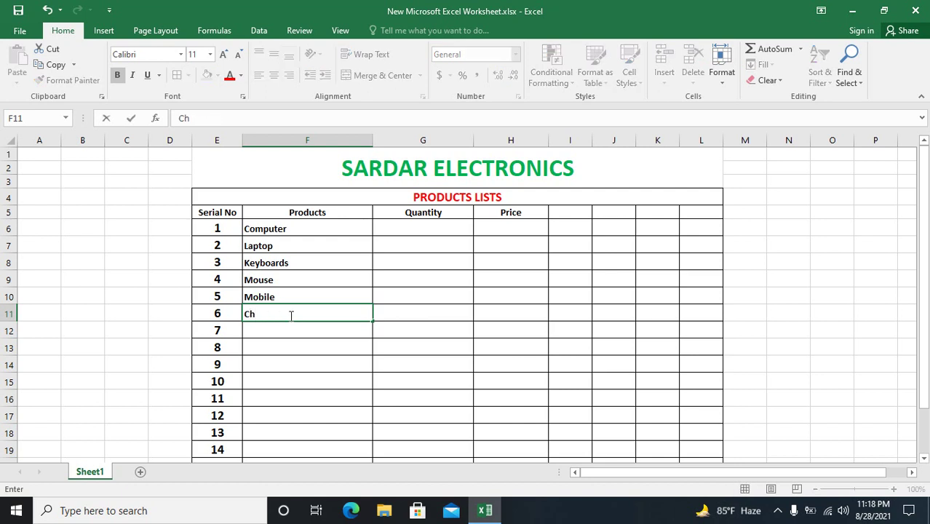
type("arger")
type("s")
key("BackSpace")
key("ctrl+Return")
left_click(313, 229)
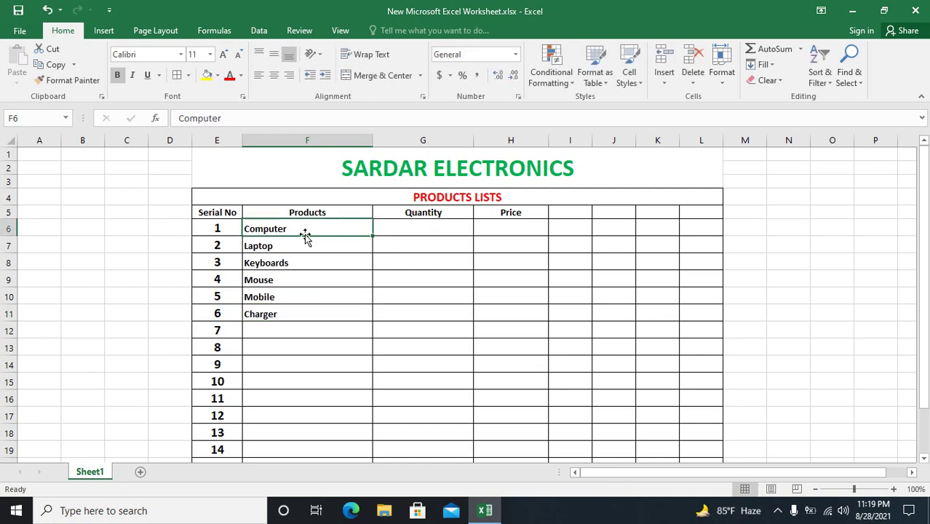
- Centre the product names in F6:F11 and raise their font size to 18
left_click_drag(304, 228, 306, 312)
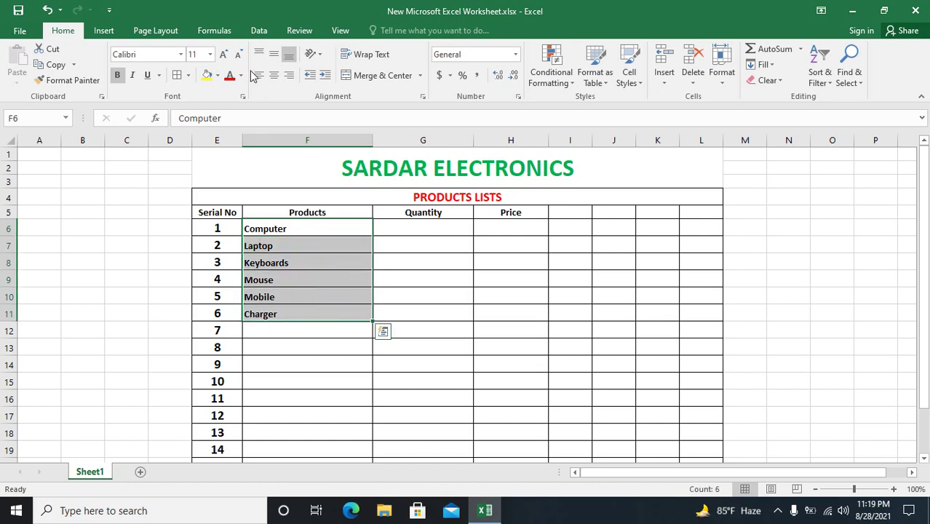
left_click(274, 77)
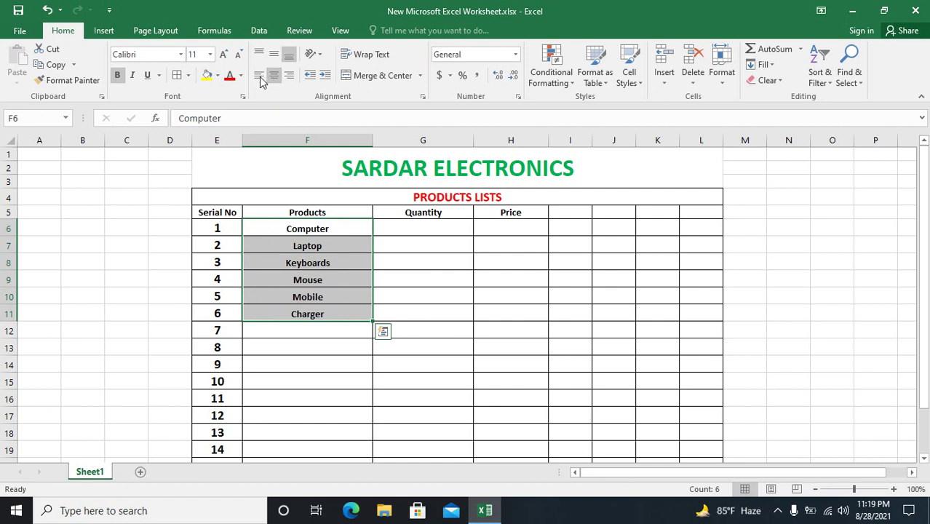
left_click(225, 57)
left_click(224, 57)
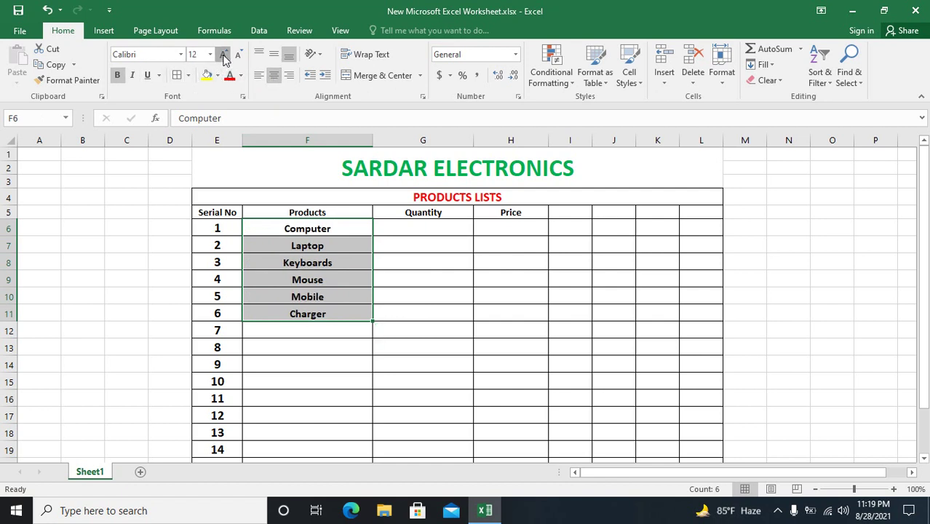
left_click(224, 57)
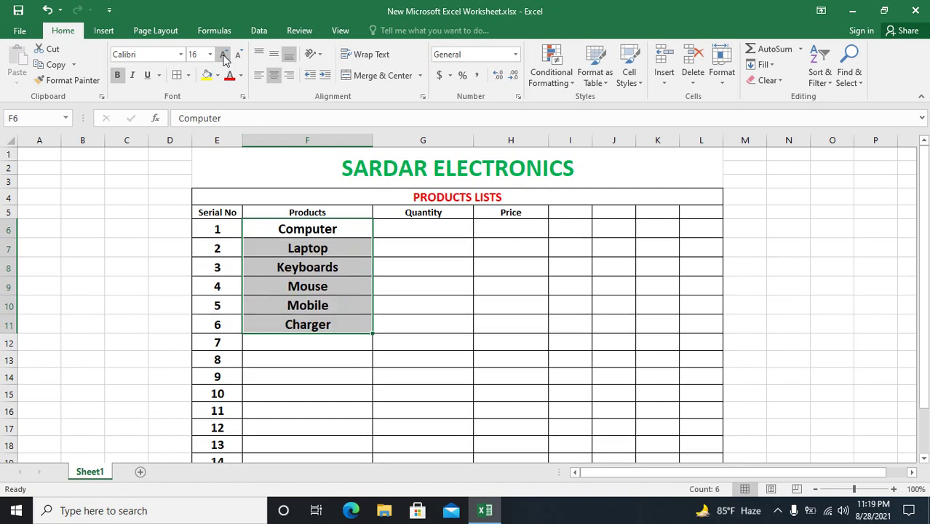
left_click(224, 56)
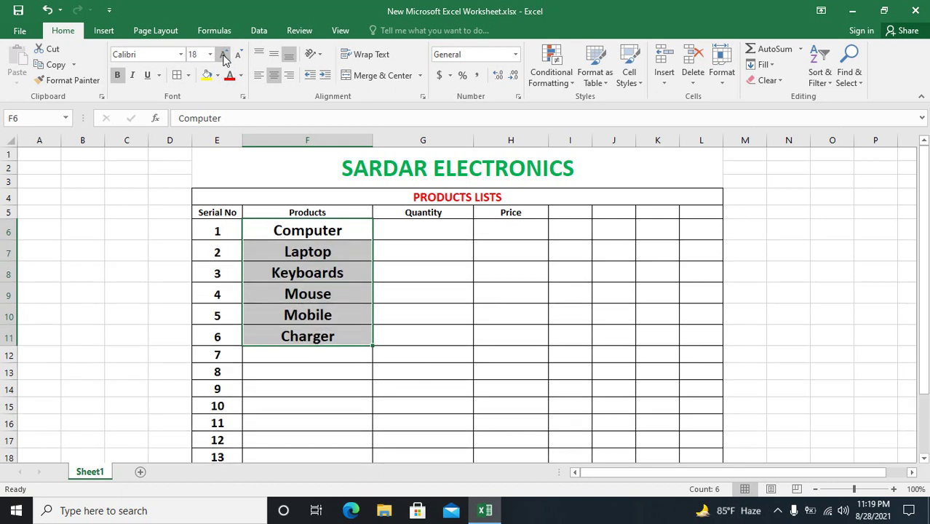
left_click(437, 232)
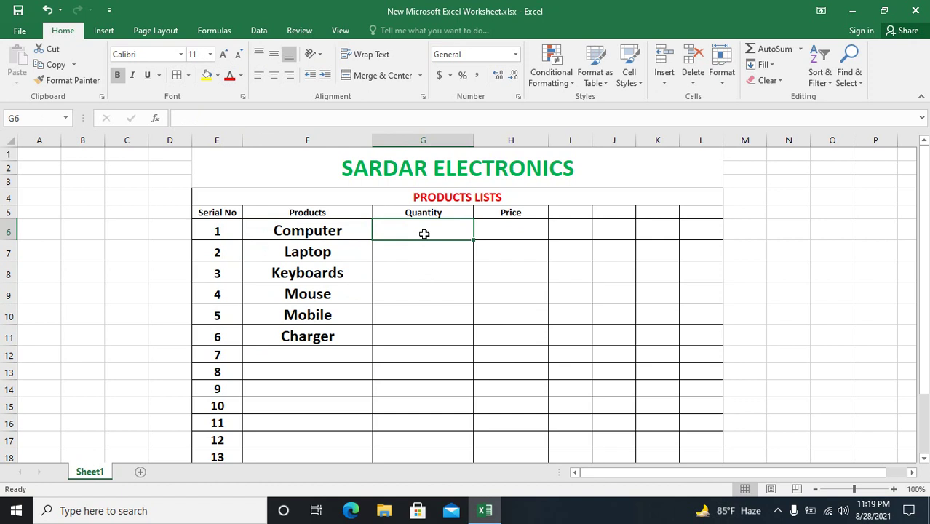
- Enter quantity 10 in G6 for Computer and 15 in G7 for Laptop
type("1")
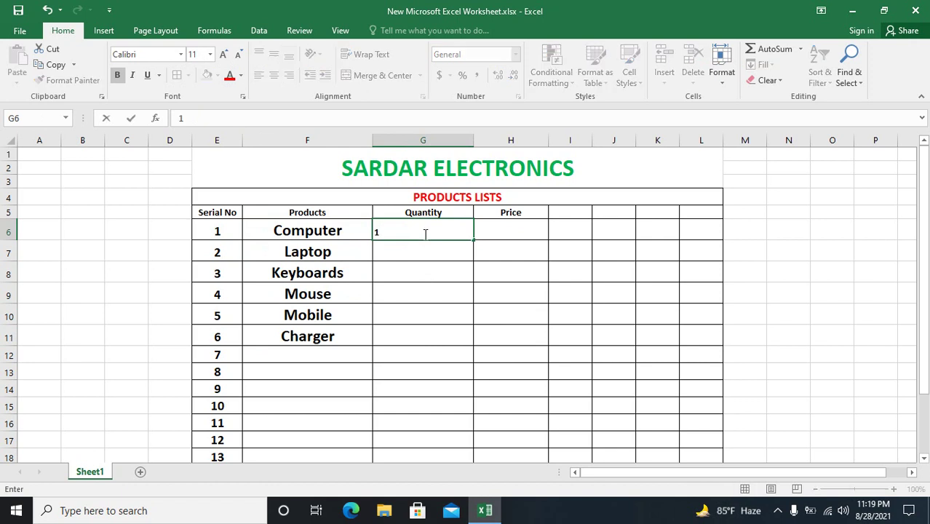
type("0")
left_click(425, 249)
type("15")
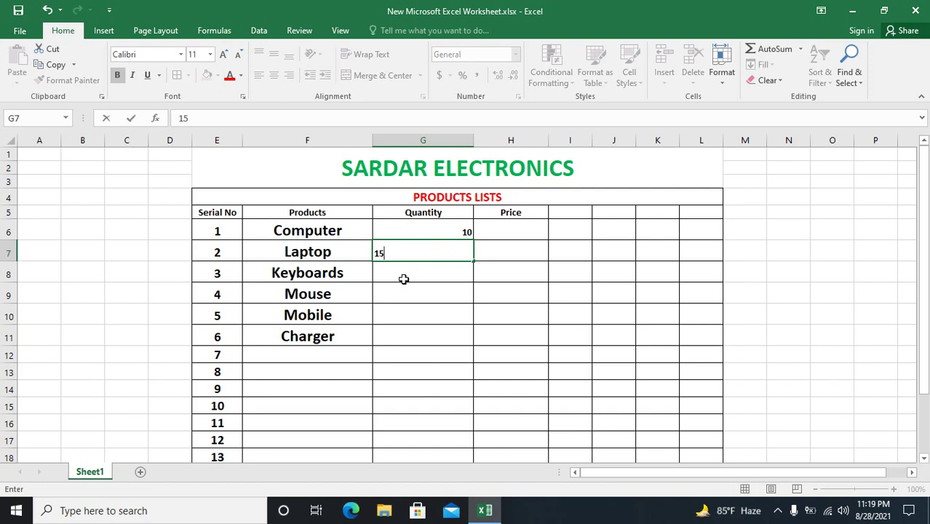
left_click(392, 269)
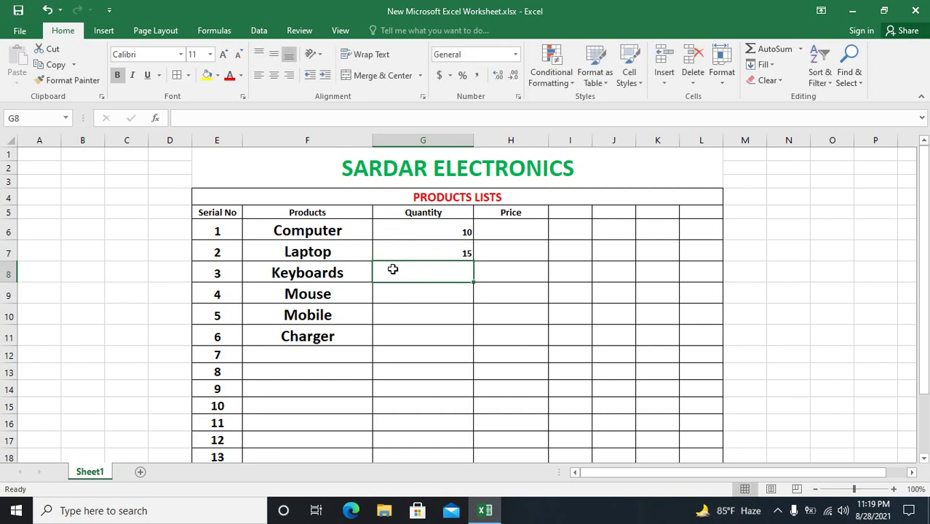
- Edit cell F8, deleting the 'a' so Keyboards reads Keybords
left_click(329, 272)
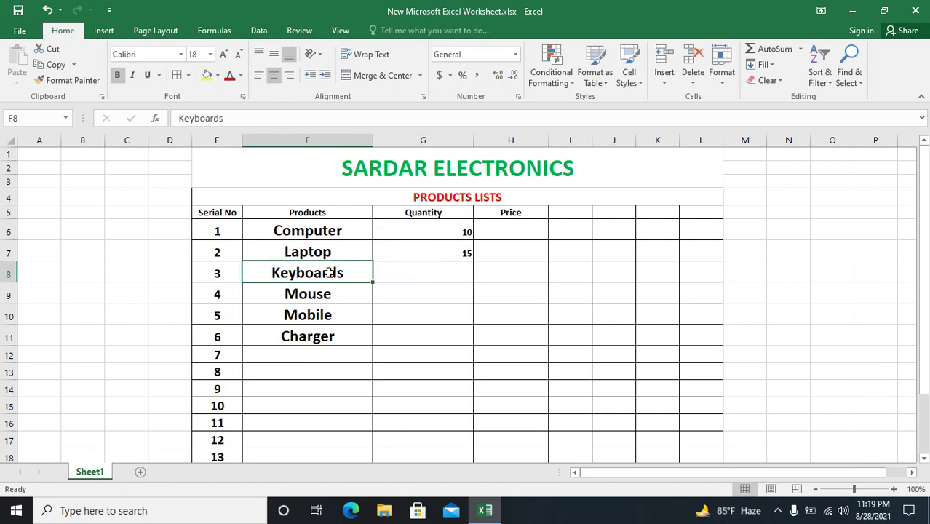
double_click(329, 273)
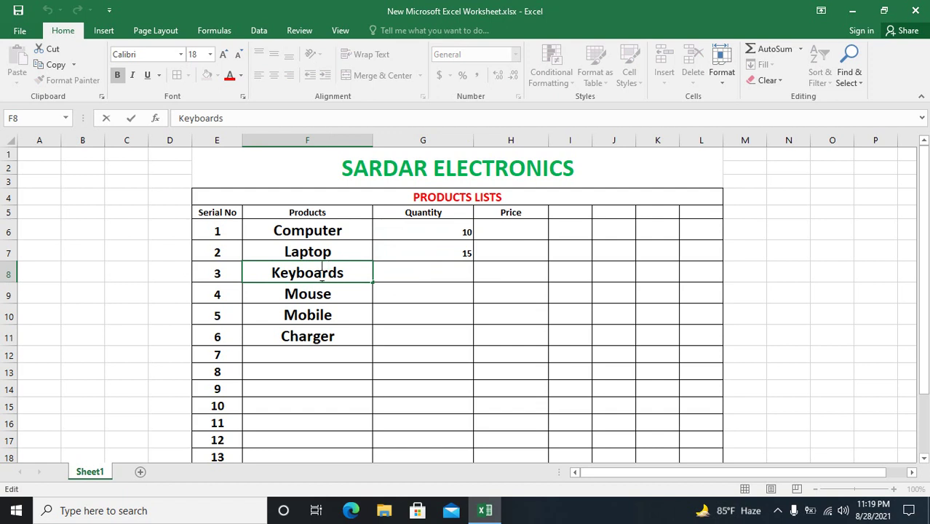
key("BackSpace")
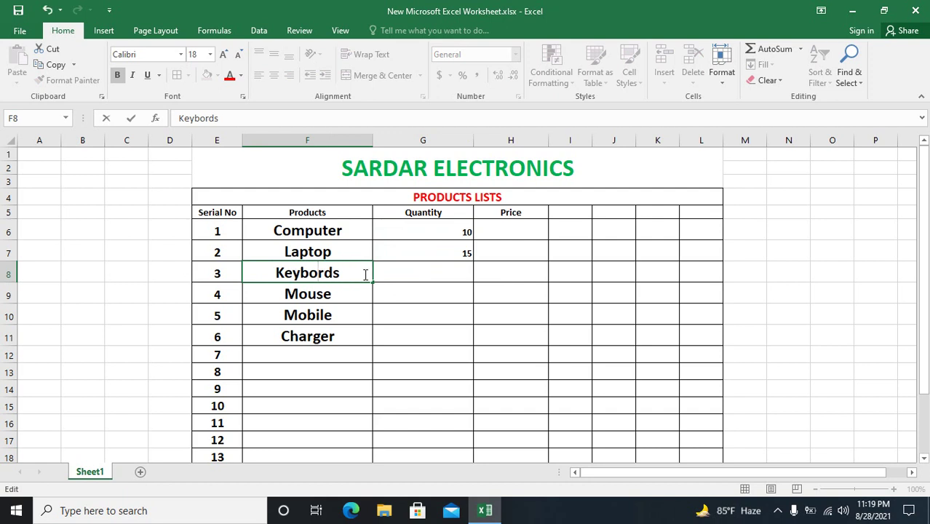
left_click(412, 273)
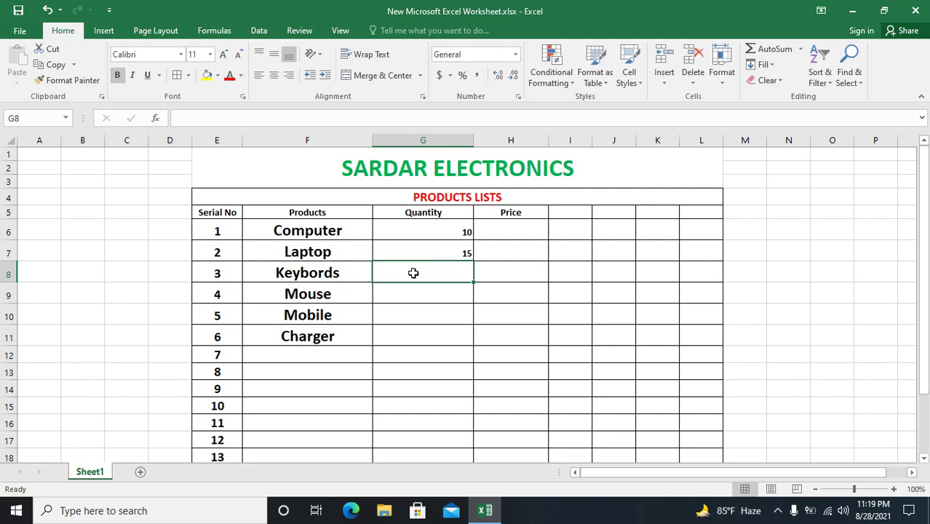
- Enter quantities 20, 12, 200 and 200 in G8:G11
type("20")
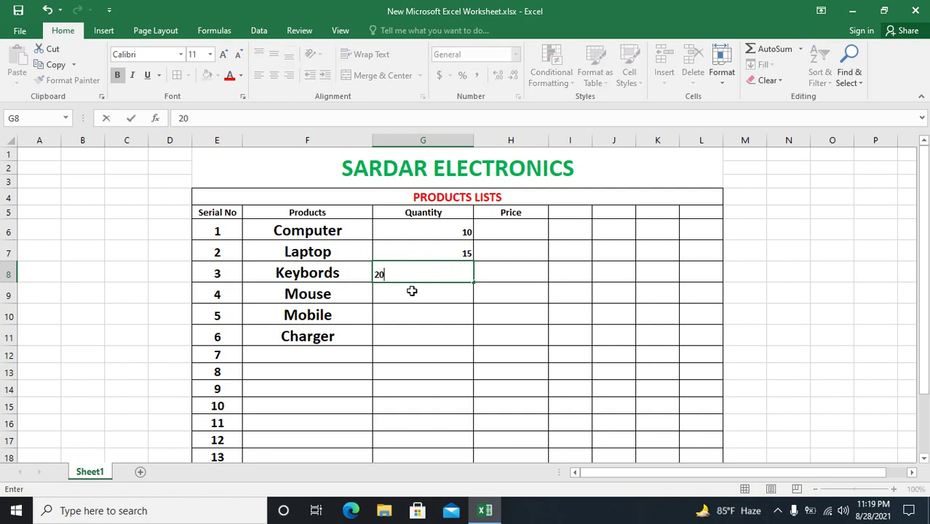
left_click(412, 291)
type("1")
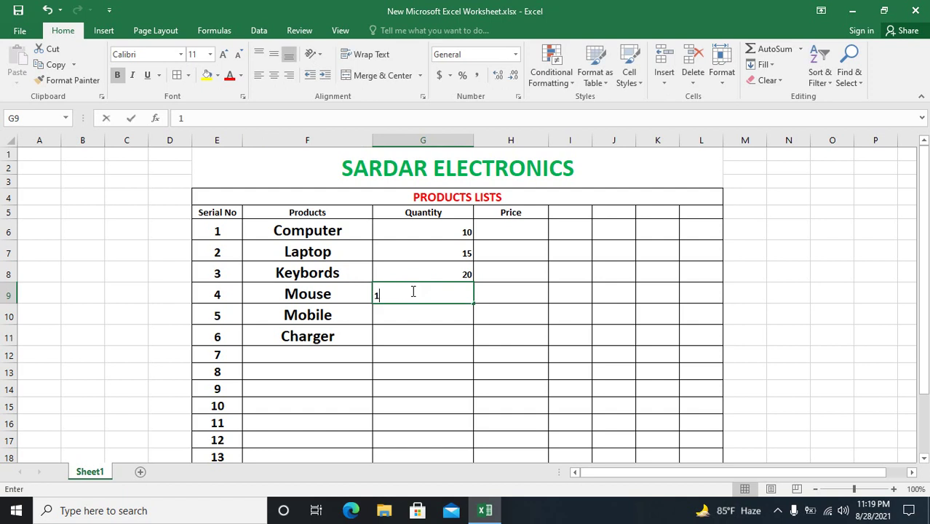
type("2")
left_click(412, 311)
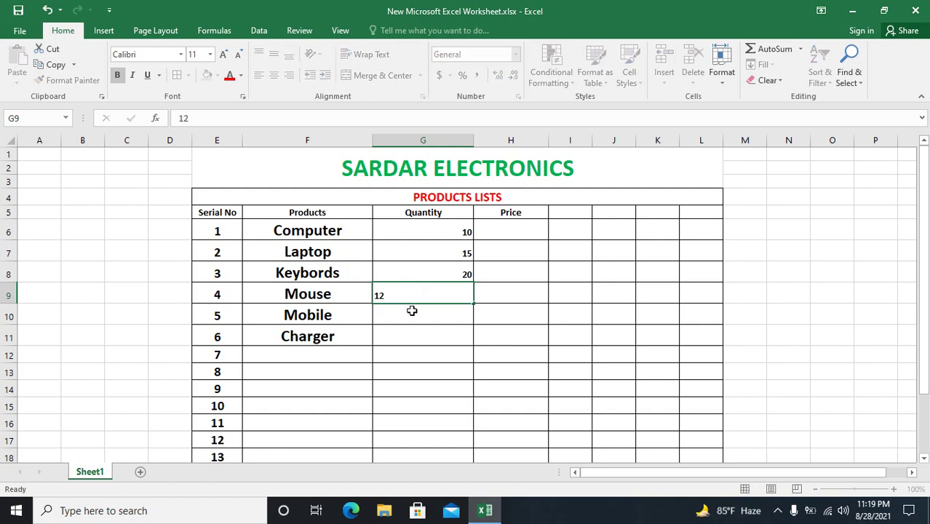
type("200")
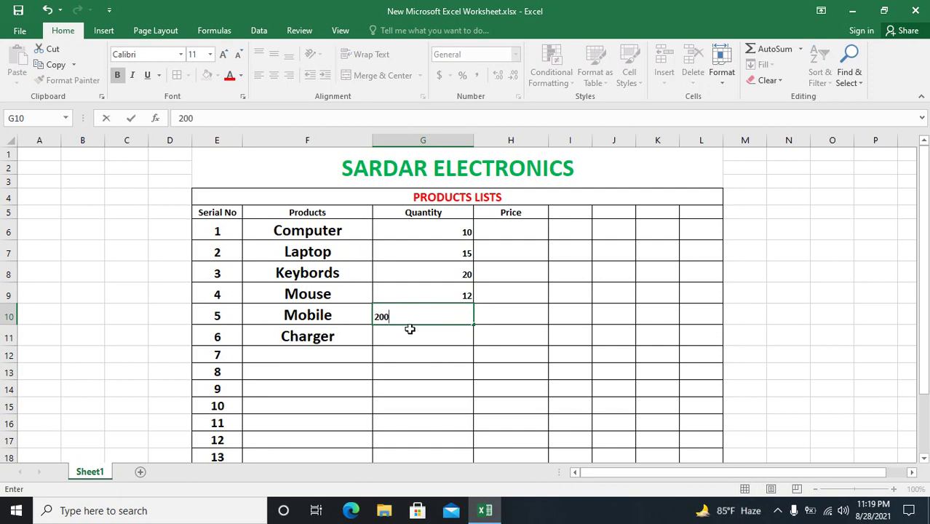
key("ctrl+Return")
left_click(411, 342)
type("200")
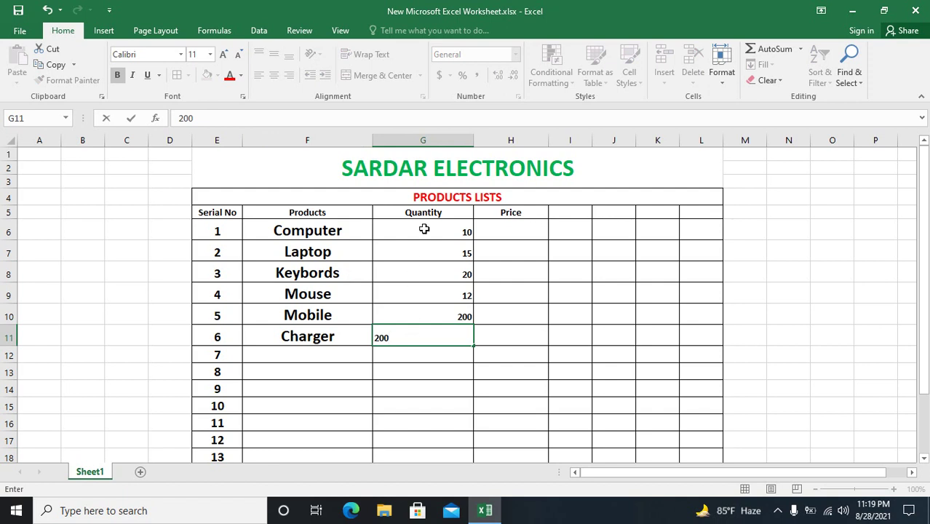
left_click(426, 227)
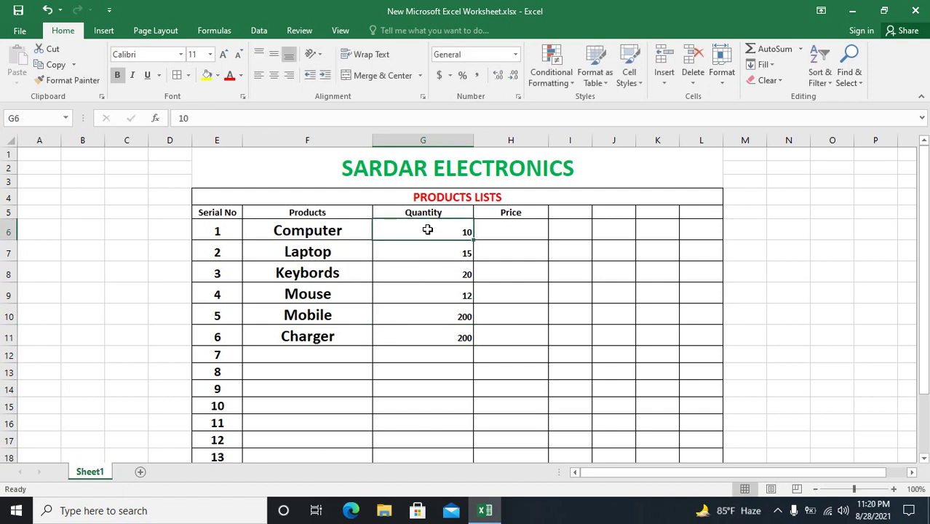
- Centre the quantities in G6:G11 horizontally and vertically, and enlarge them to 16 point
left_click_drag(428, 225, 432, 334)
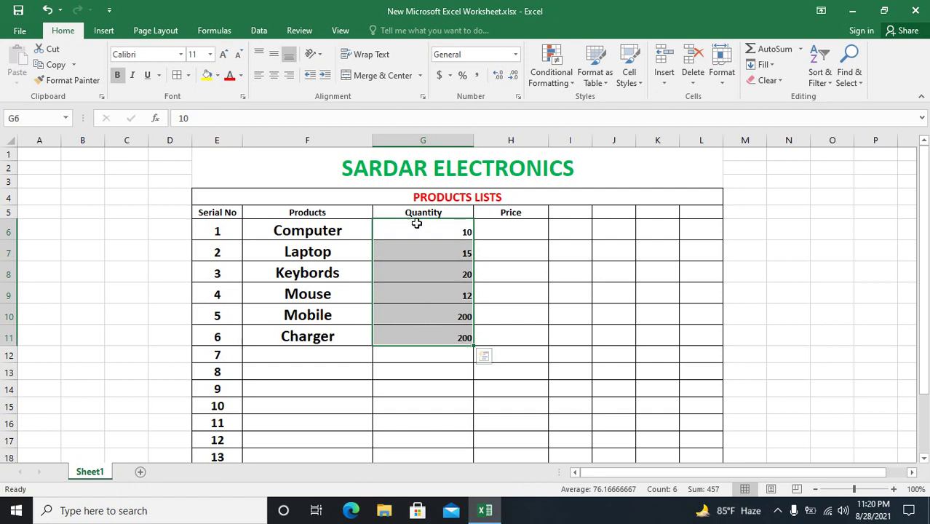
left_click(273, 75)
left_click(275, 57)
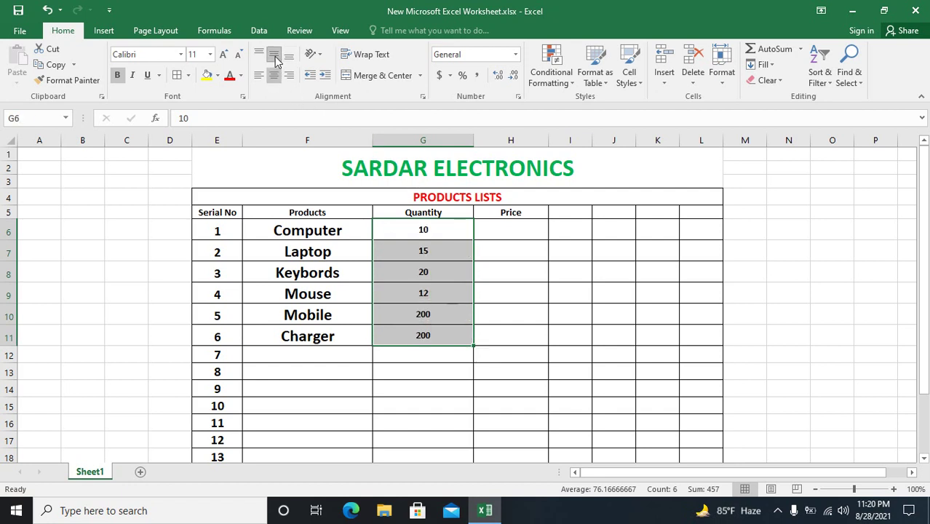
left_click(224, 58)
left_click(223, 58)
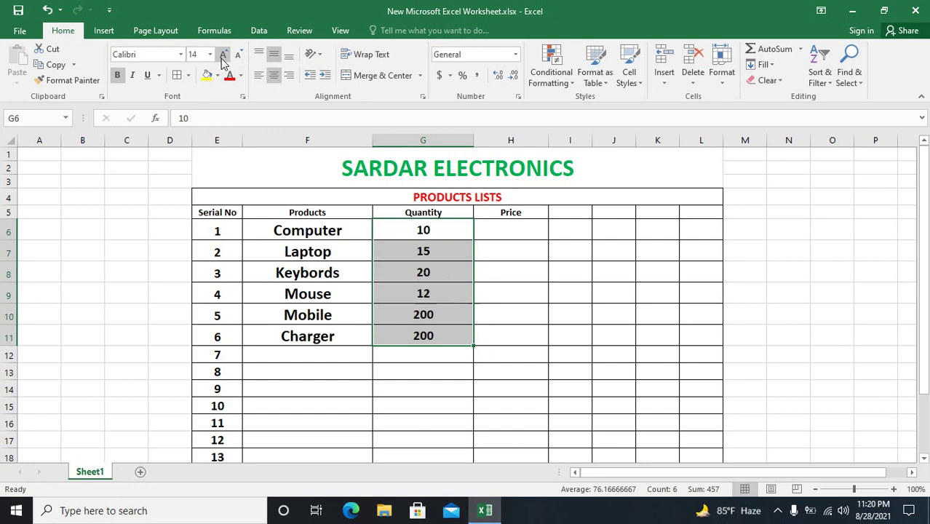
left_click(224, 59)
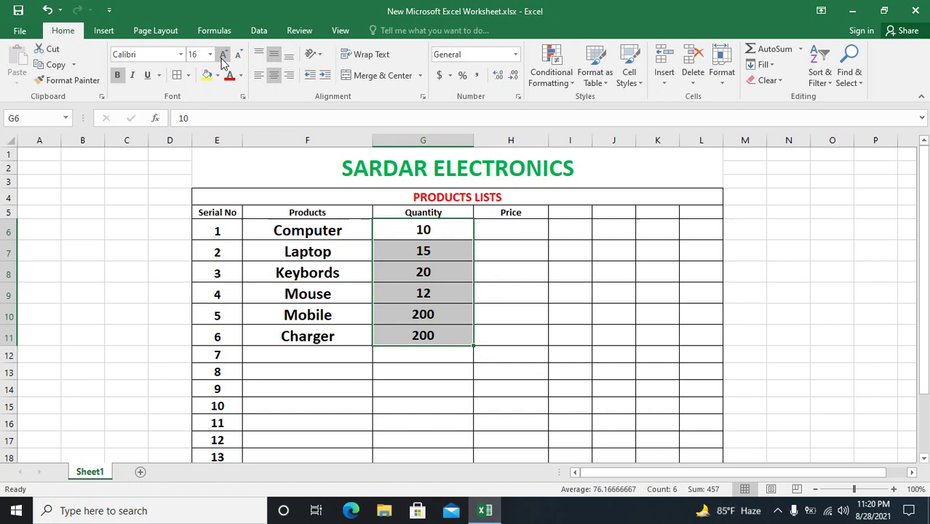
left_click(478, 249)
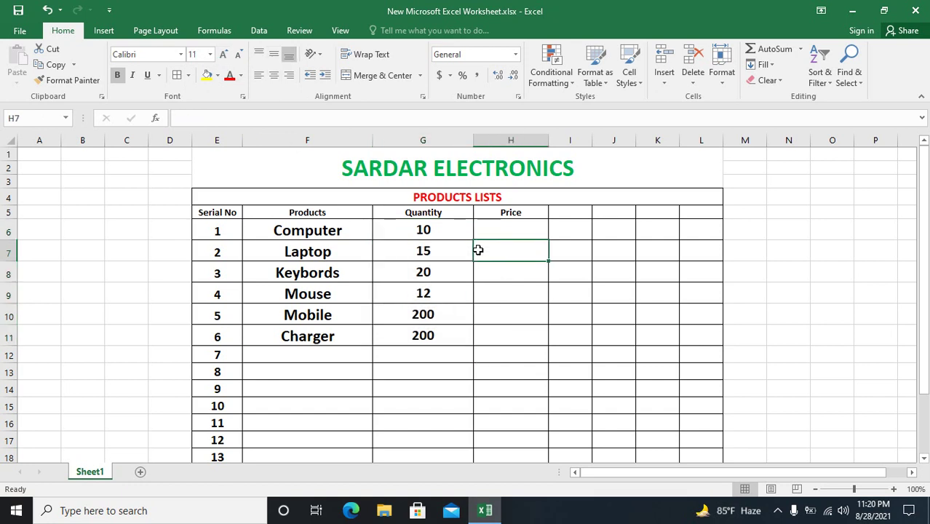
- Colour the word Computer in F6 blue
double_click(275, 230)
left_click_drag(274, 230, 345, 230)
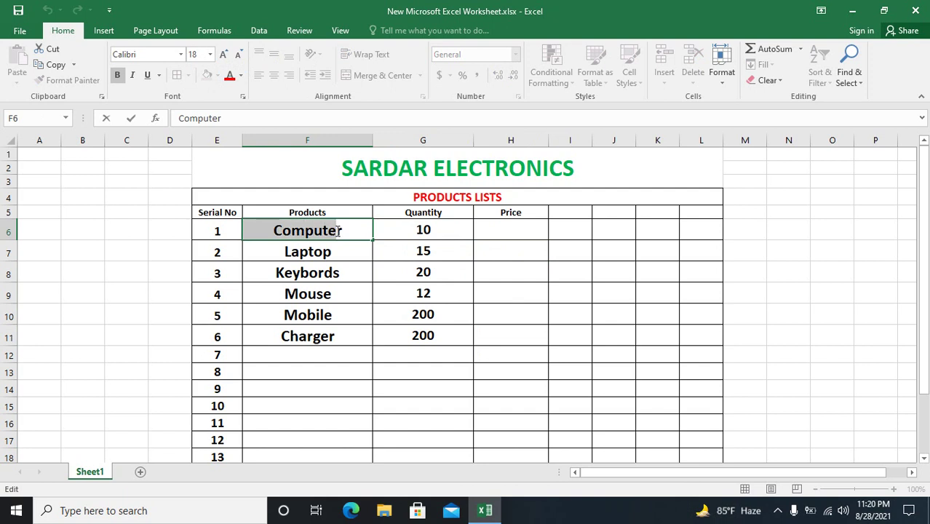
left_click(241, 76)
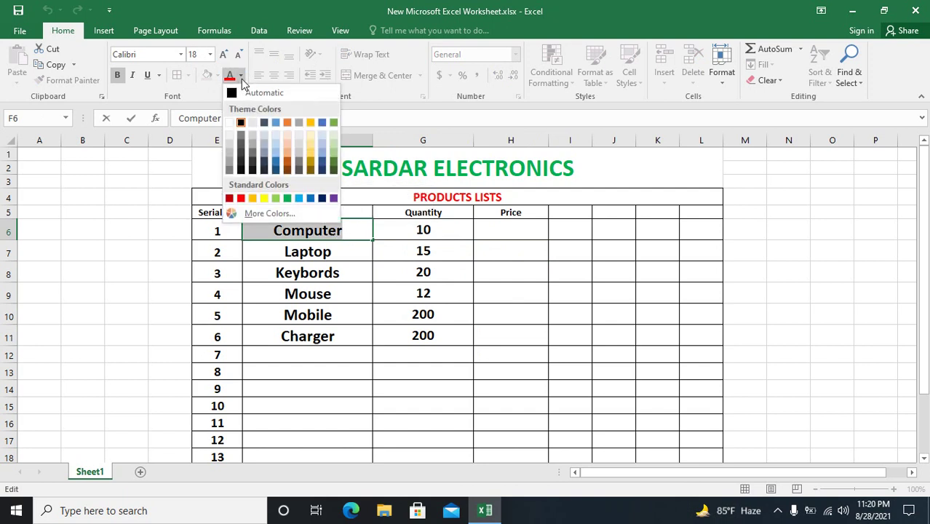
left_click(299, 198)
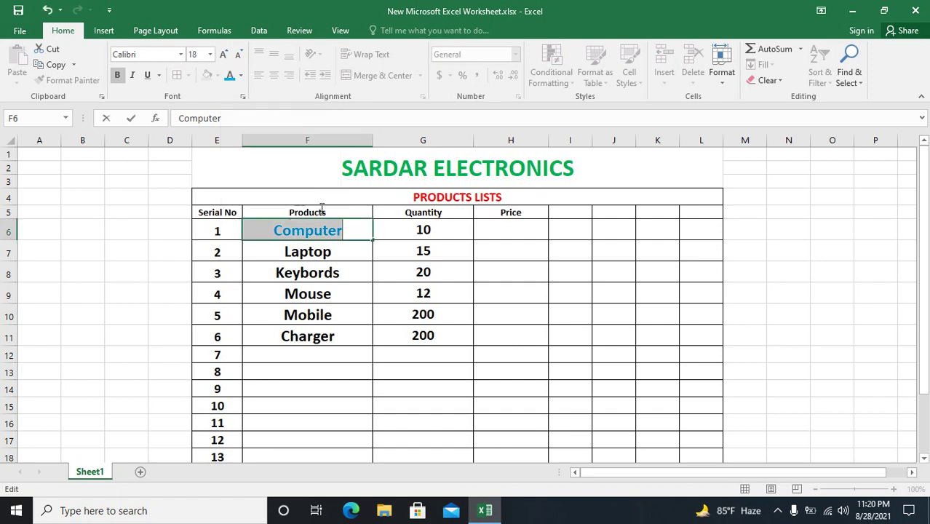
left_click(444, 239)
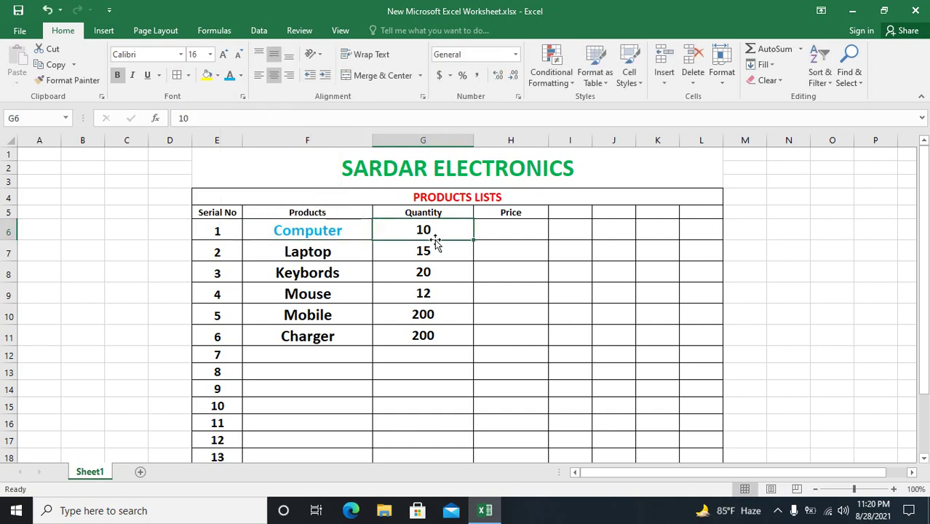
- Colour Mobile's quantity of 200 in G10 green
left_click(411, 314)
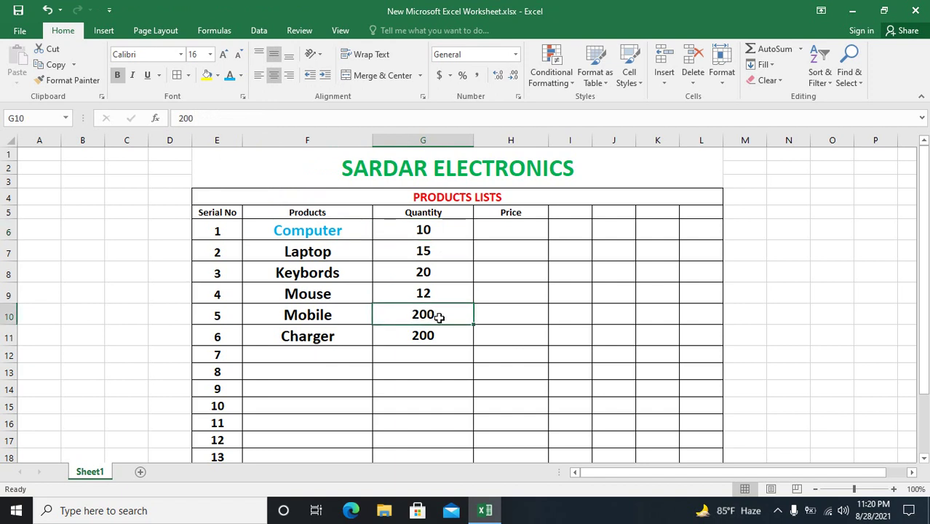
double_click(442, 314)
left_click_drag(442, 314, 374, 314)
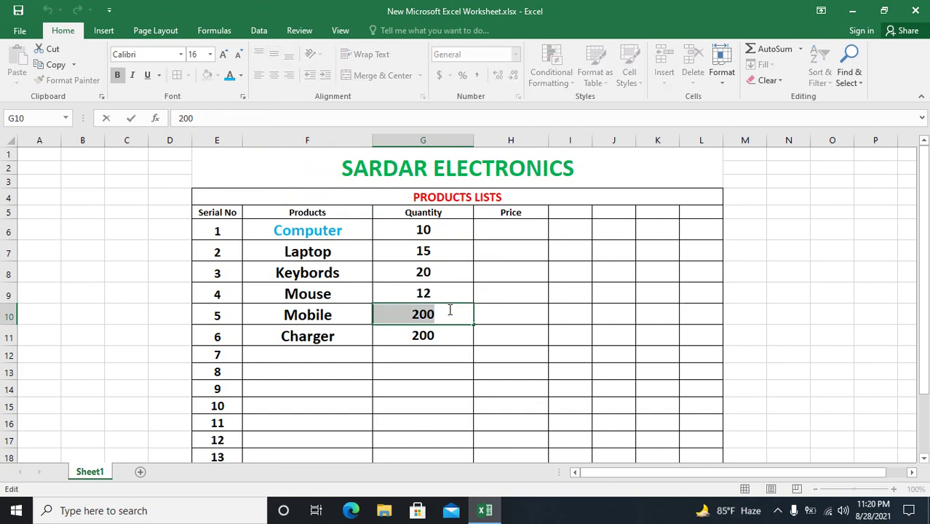
left_click(242, 77)
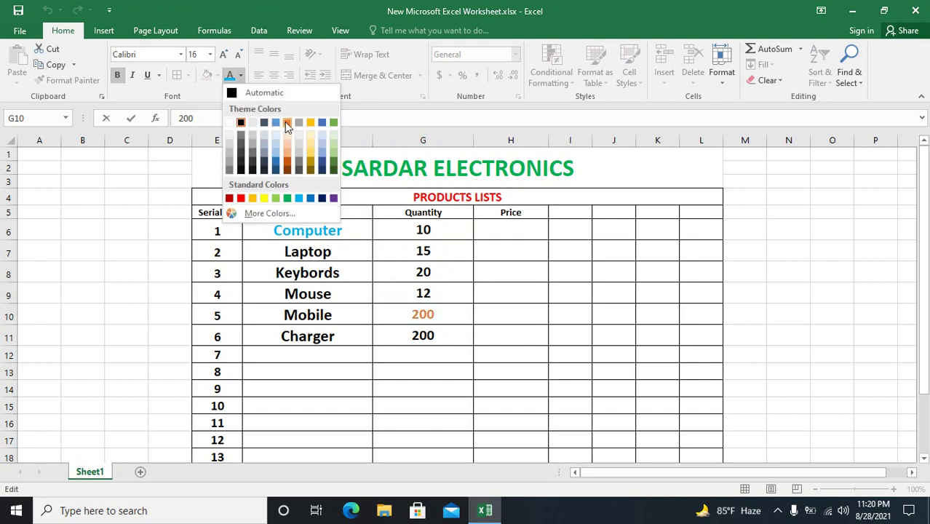
left_click(332, 152)
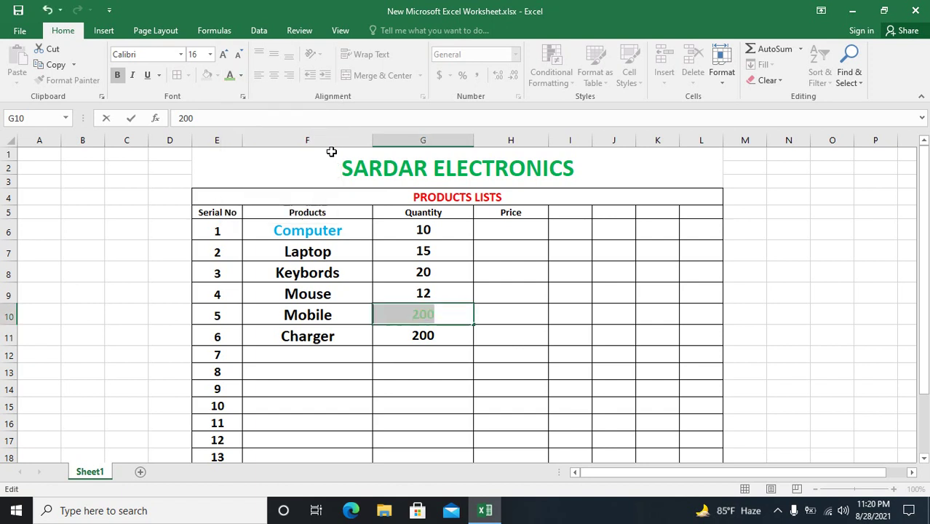
left_click(516, 237)
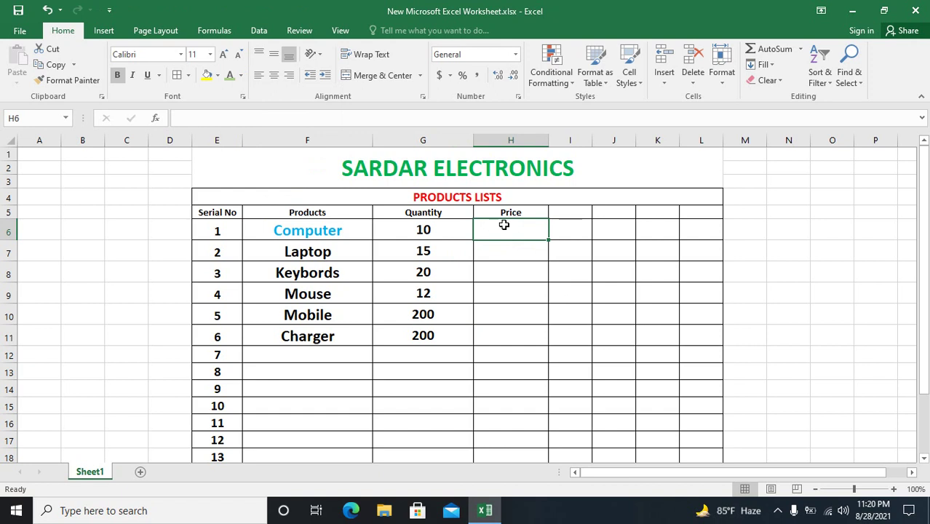
- Enter prices 75000, 55000, 700, 550, 25000 and 450 in H6:H11
type("75000")
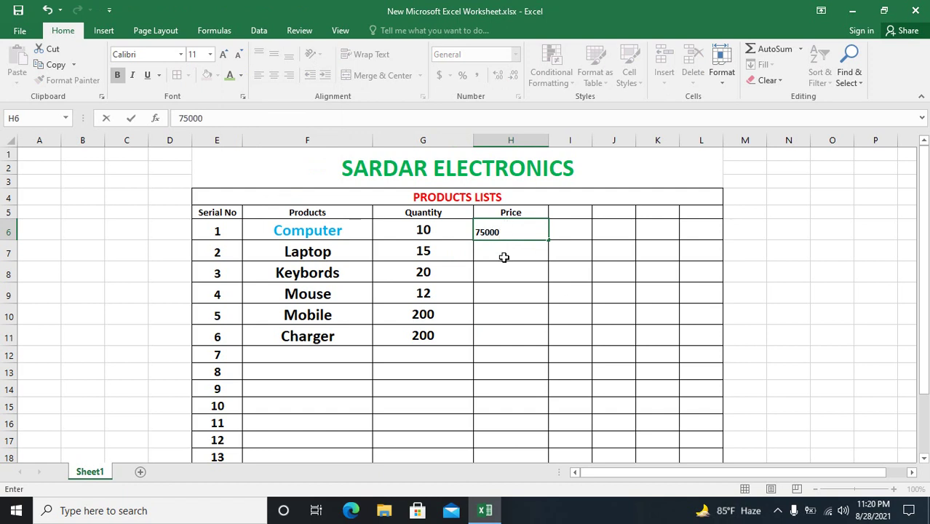
left_click(504, 257)
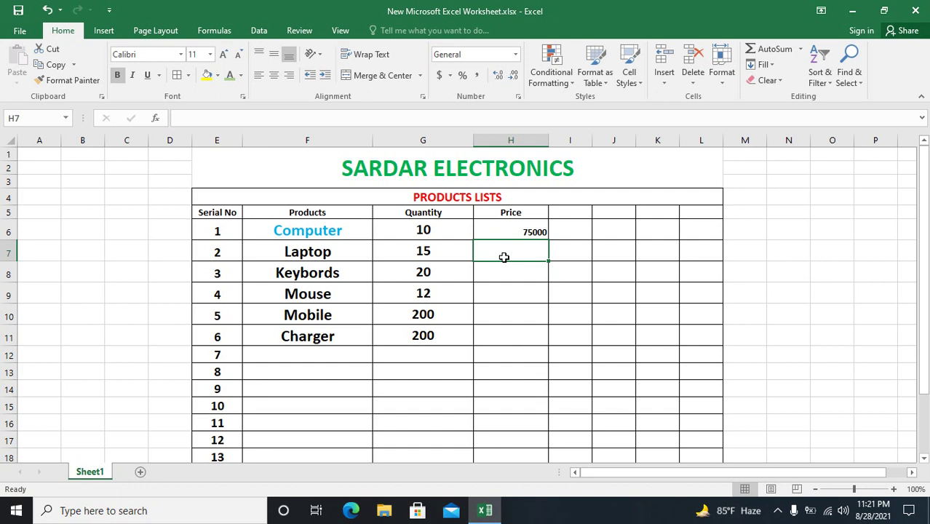
type("5")
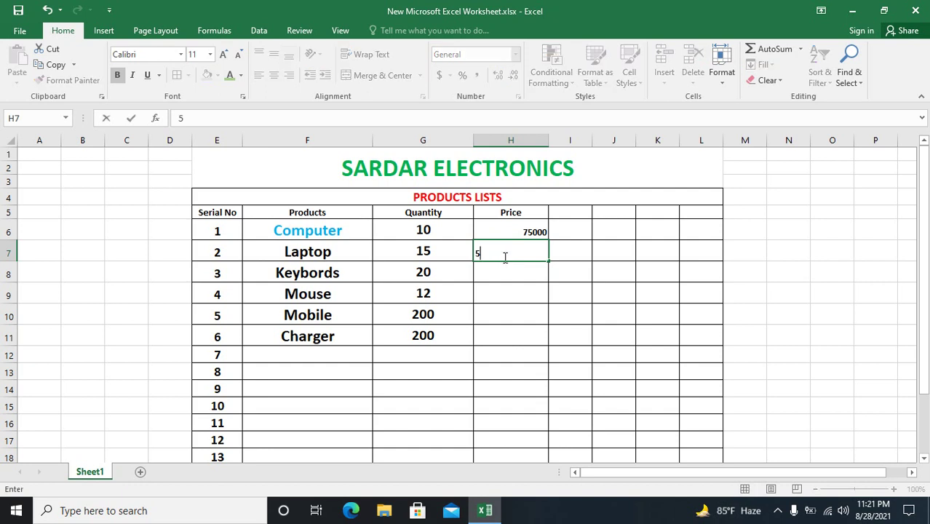
type("5000")
left_click(506, 274)
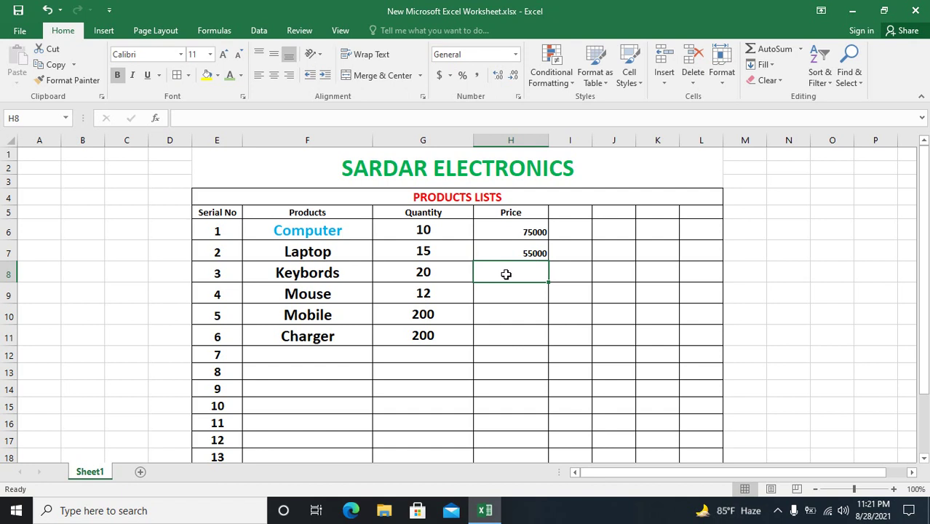
type("700")
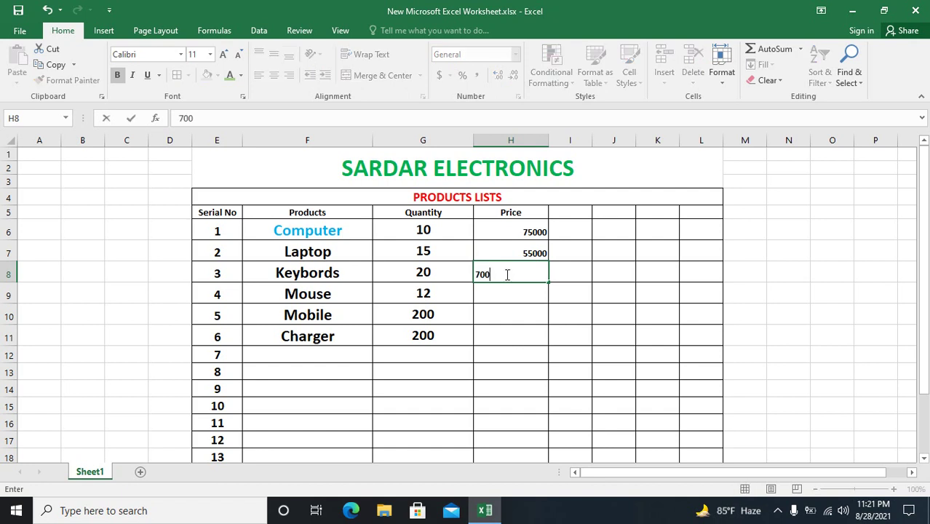
type("550")
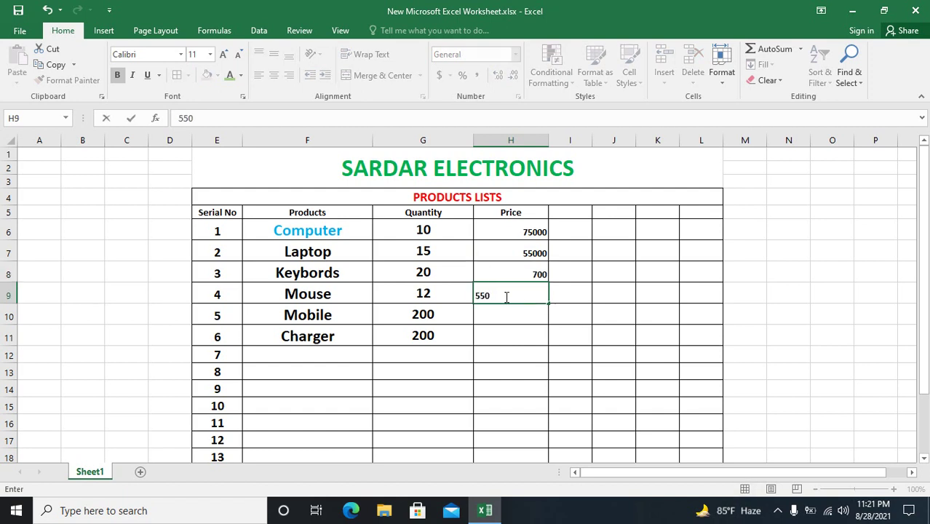
left_click(507, 315)
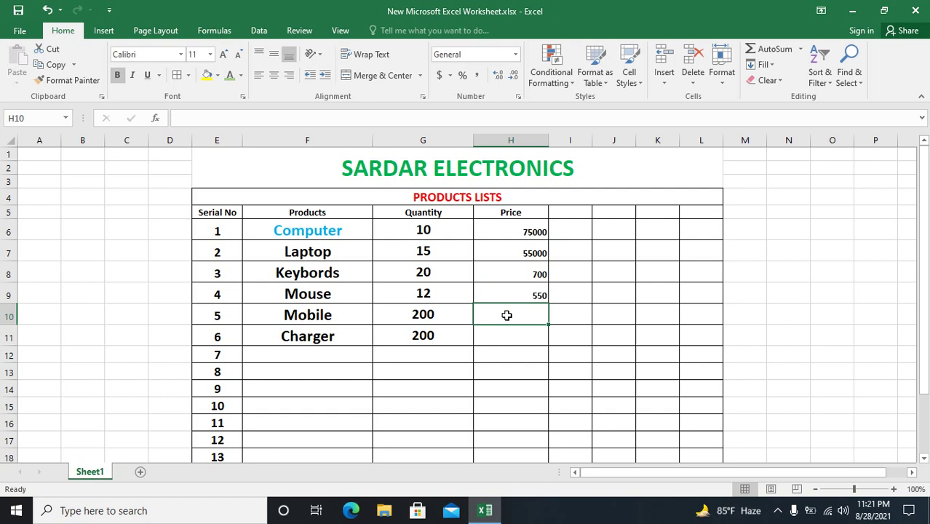
type("25000")
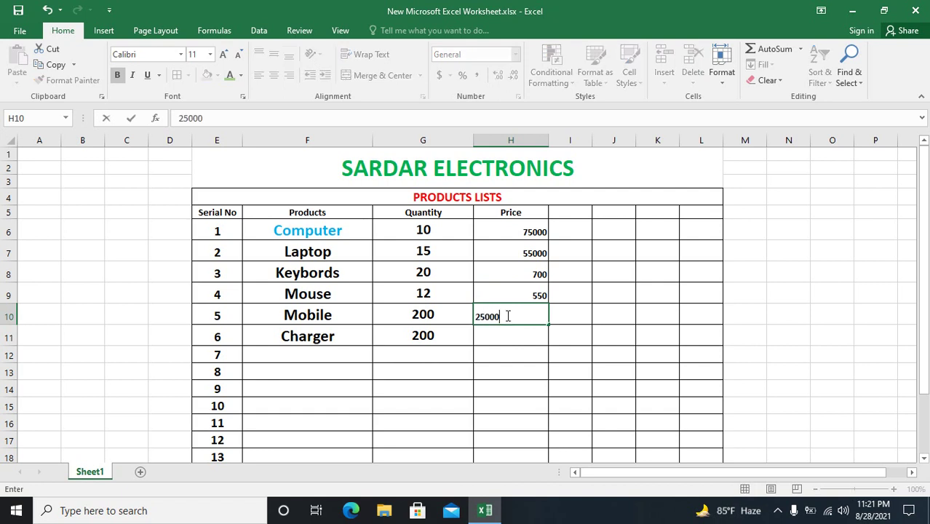
left_click(510, 333)
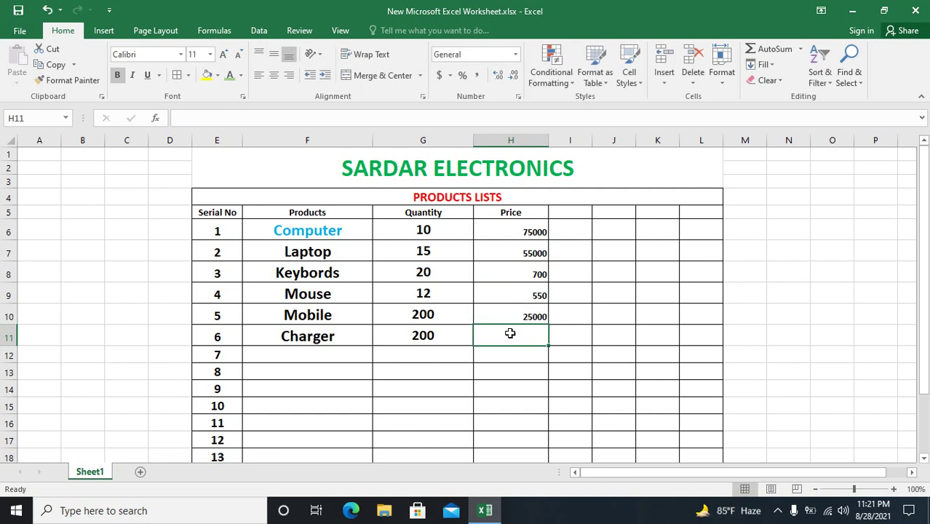
type("450")
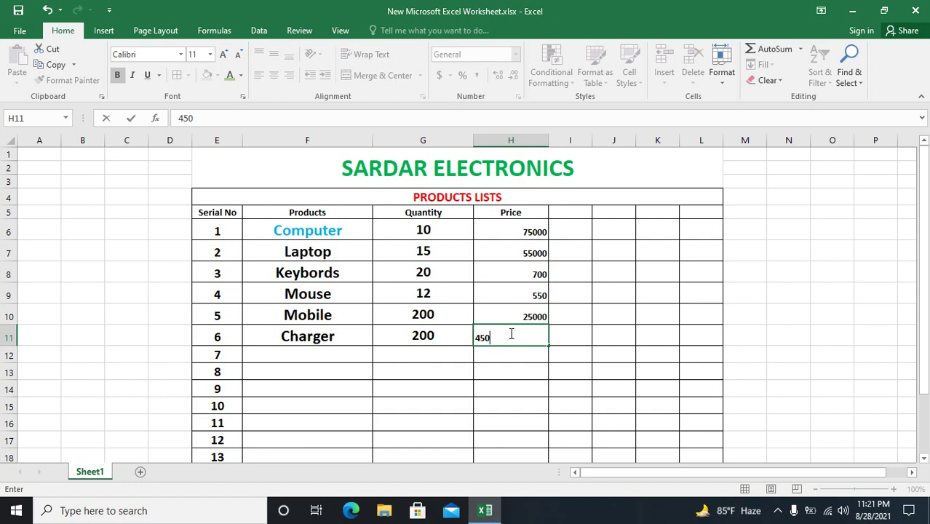
left_click(498, 233)
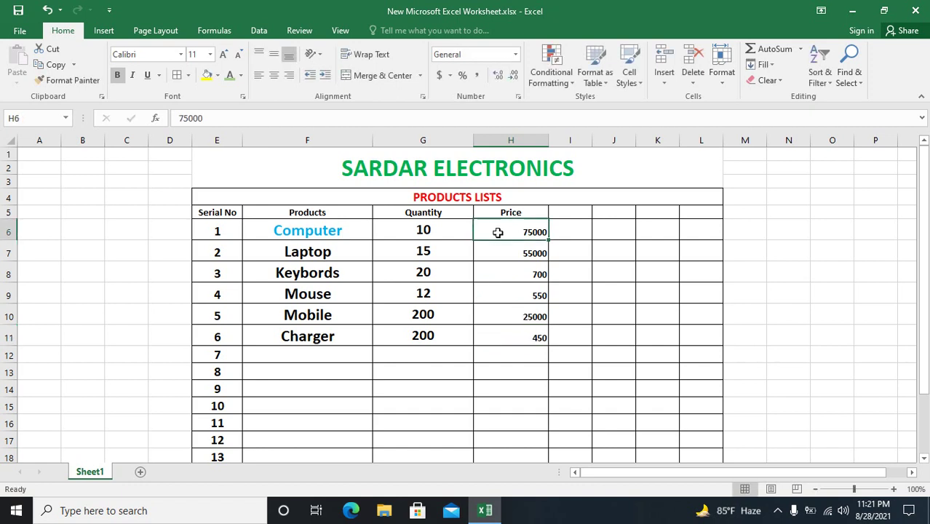
- Centre the prices in H6:H11 and raise their font size to 20
left_click_drag(498, 232, 507, 329)
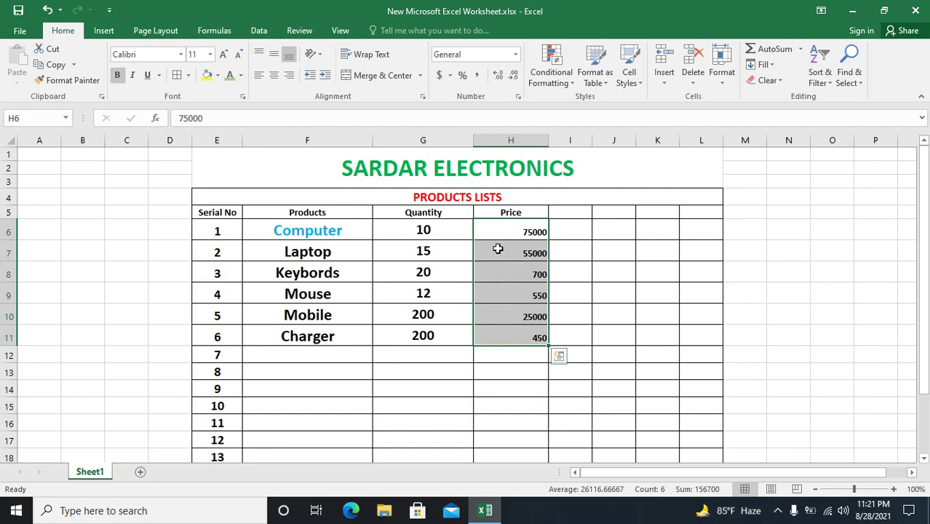
left_click(274, 76)
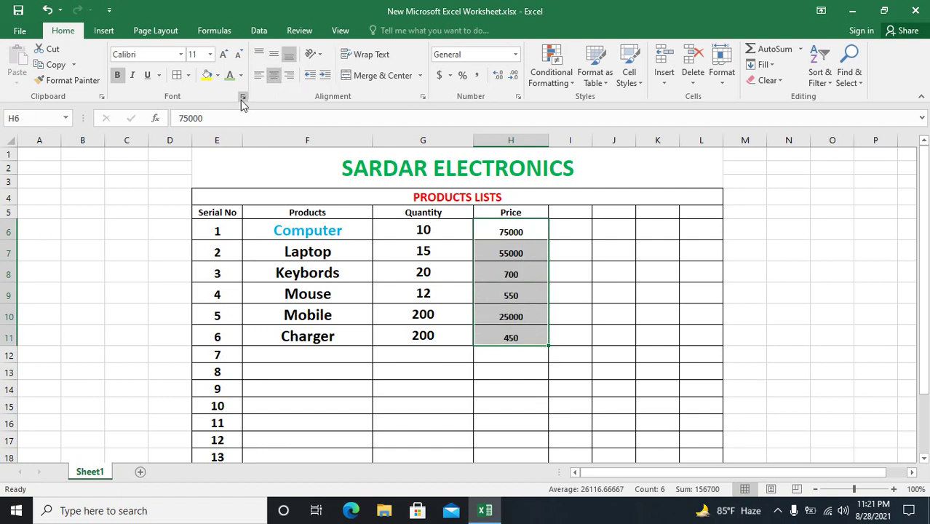
left_click(224, 56)
left_click(223, 56)
left_click(224, 57)
left_click(224, 56)
left_click(223, 56)
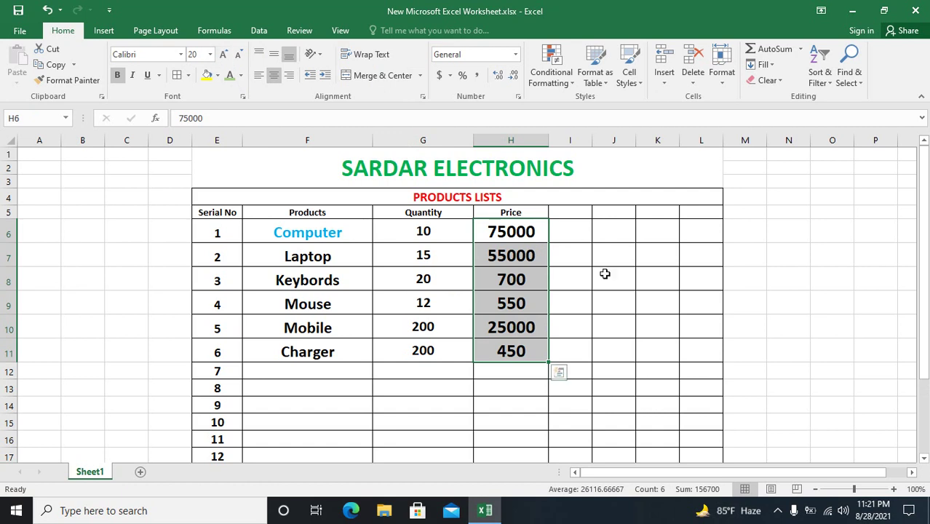
left_click(731, 310)
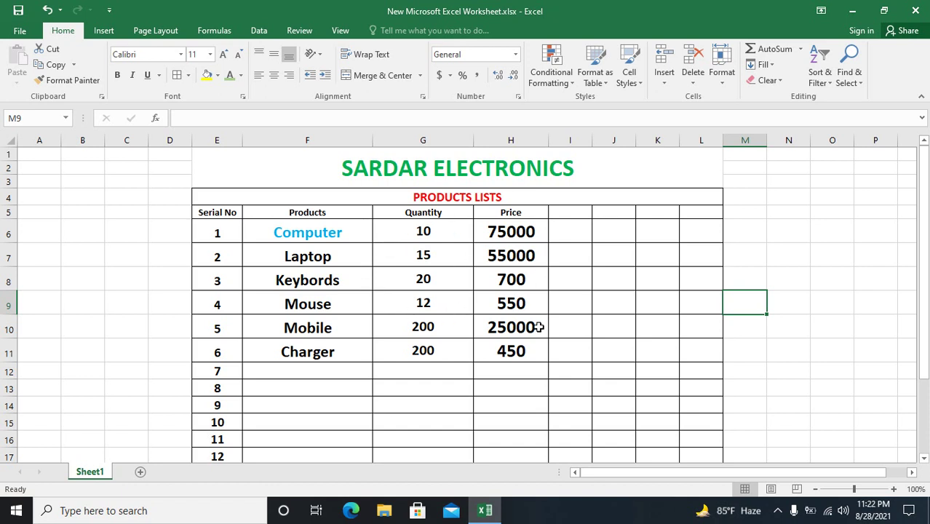
- Expand the taskbar's system tray to reveal the hidden notification icons
left_click(777, 511)
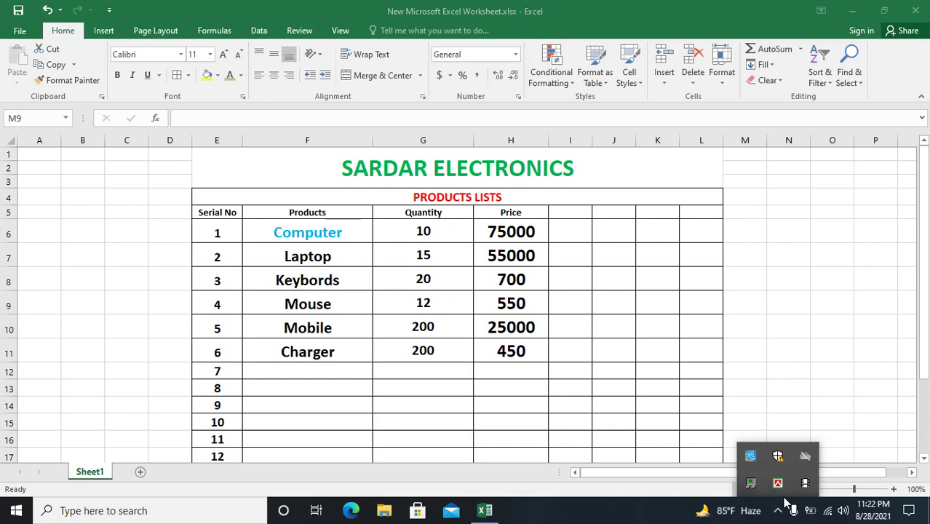